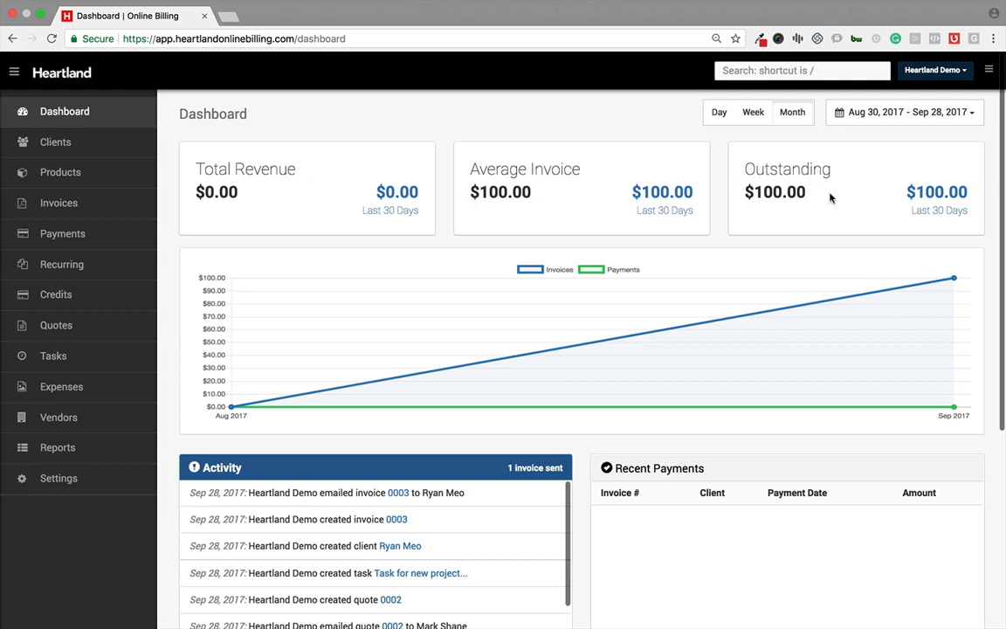
Step: Review the dashboard's revenue summary, chart, activity and invoice panels
{"action": "scroll", "coordinate": [483, 360], "scroll_direction": "down", "scroll_amount": 2}
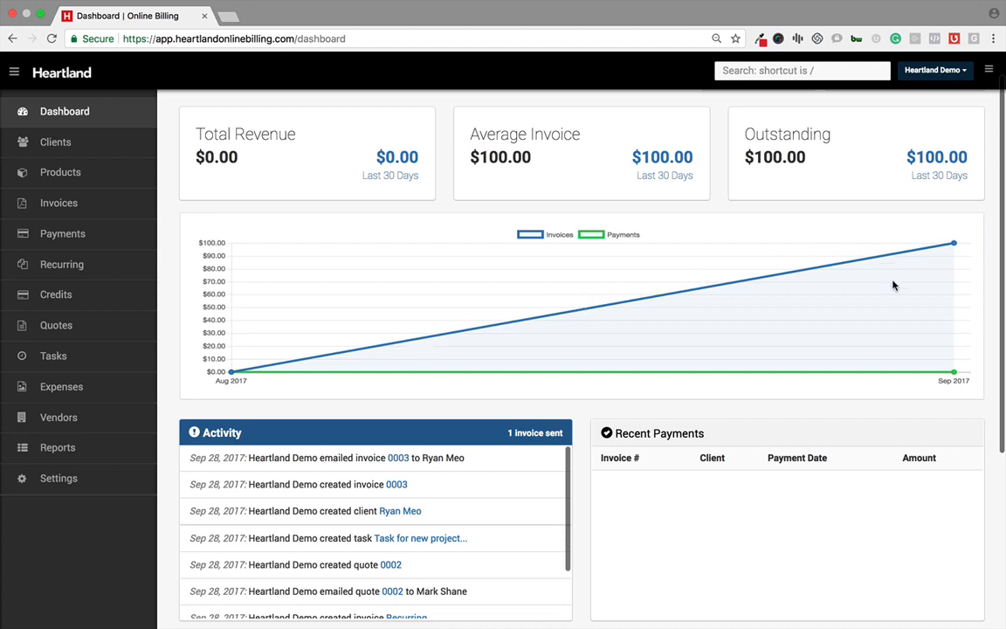
{"action": "scroll", "coordinate": [894, 286], "scroll_direction": "down", "scroll_amount": 5}
{"action": "scroll", "coordinate": [527, 408], "scroll_direction": "down", "scroll_amount": 1}
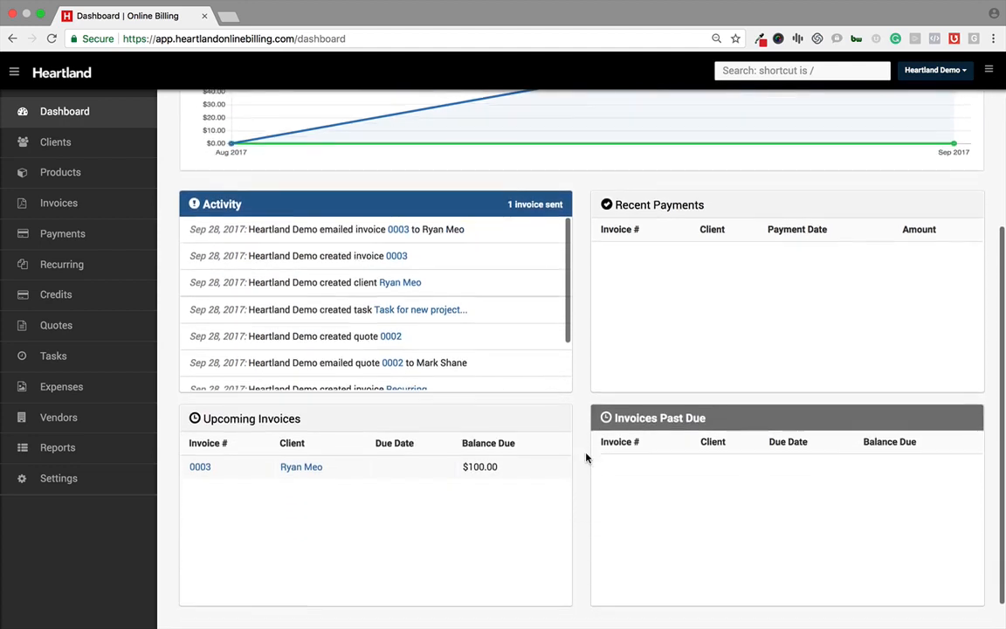
{"action": "scroll", "coordinate": [587, 345], "scroll_direction": "down", "scroll_amount": 1}
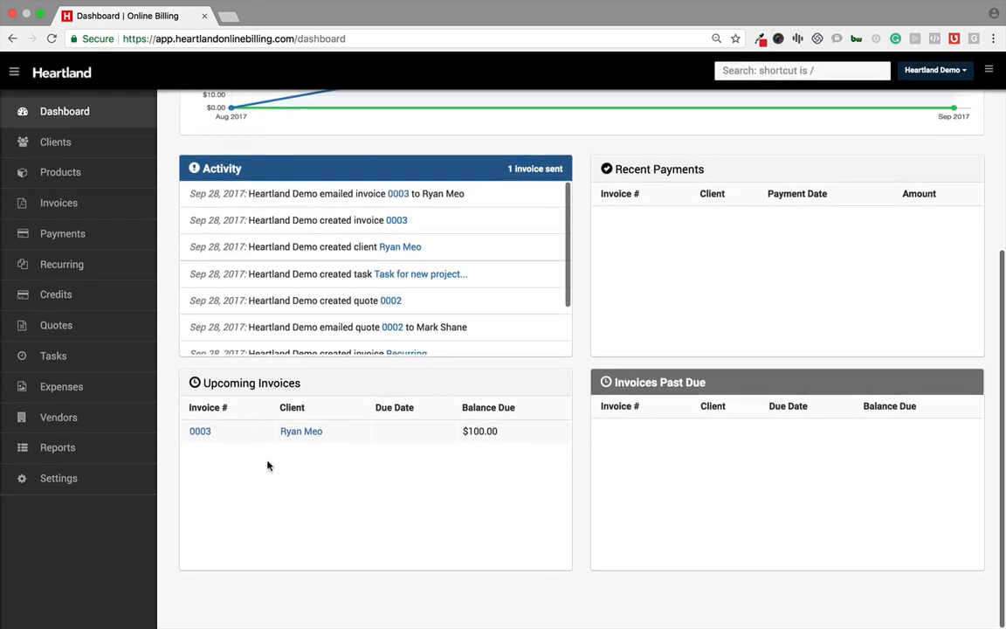
{"action": "scroll", "coordinate": [580, 384], "scroll_direction": "up", "scroll_amount": 5}
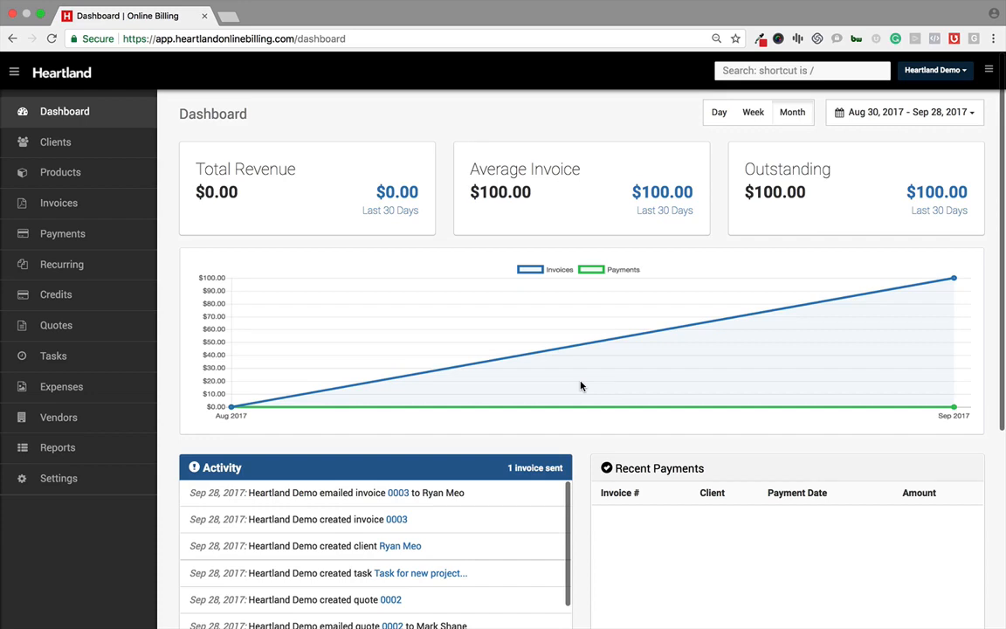
Step: Open the new client form in the clients section, review its fields, and return to the clients list without saving
{"action": "left_click", "coordinate": [69, 154]}
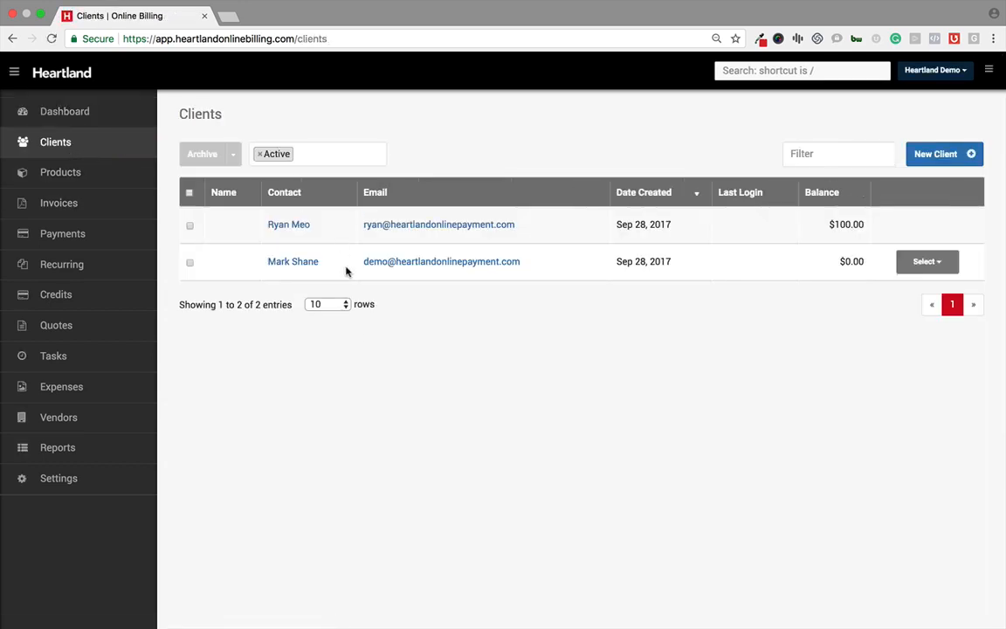
{"action": "left_click", "coordinate": [924, 154]}
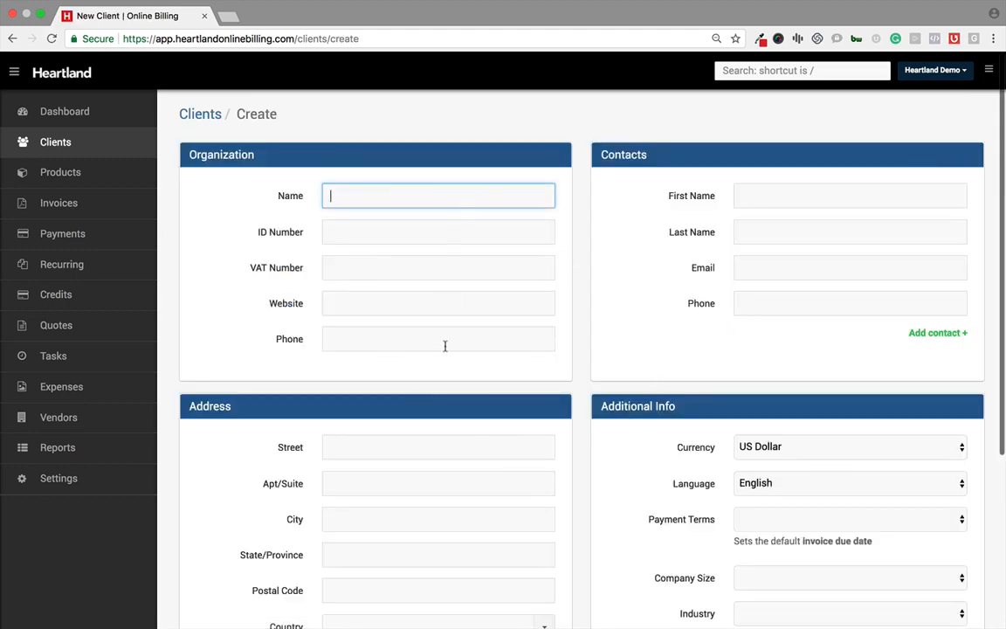
{"action": "scroll", "coordinate": [551, 415], "scroll_direction": "down", "scroll_amount": 3}
{"action": "scroll", "coordinate": [550, 416], "scroll_direction": "down", "scroll_amount": 3}
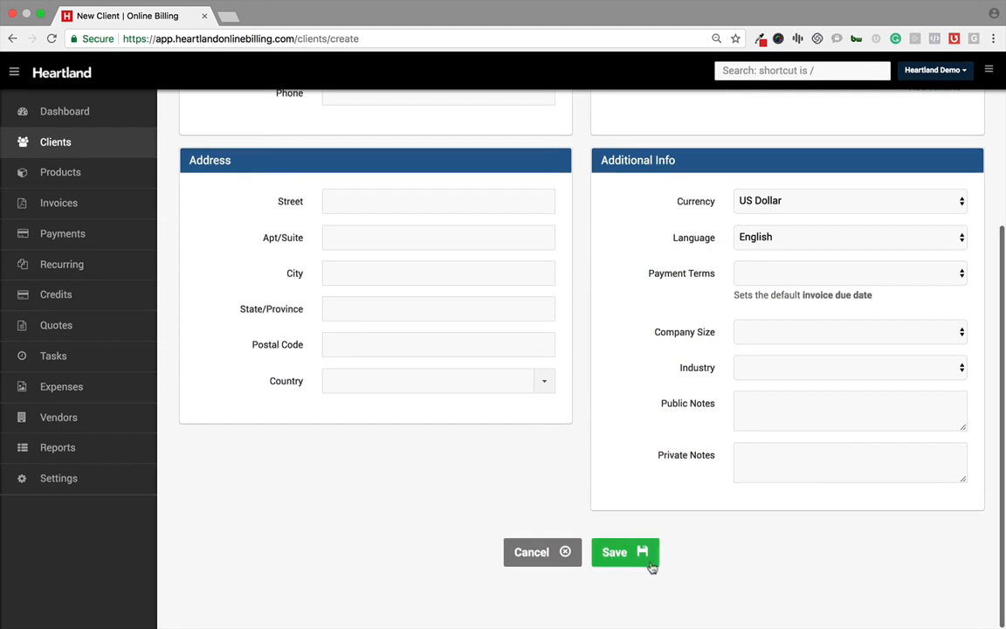
{"action": "left_click", "coordinate": [77, 144]}
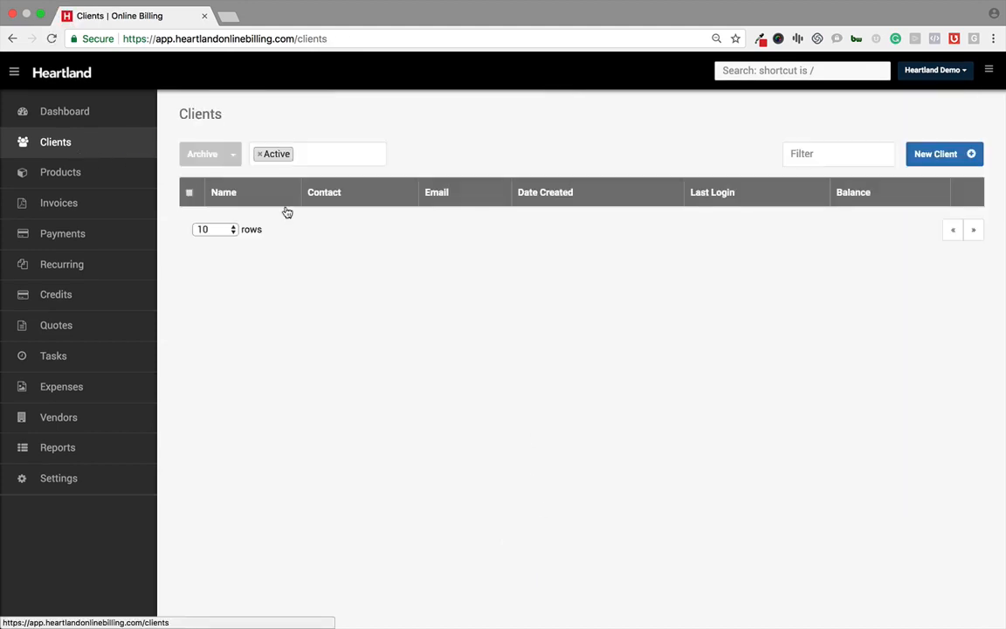
Step: Open the second client's record and browse its Activity, Tasks, Quotes, Recurring, Invoices, Payments and Credits tabs
{"action": "left_click", "coordinate": [292, 261]}
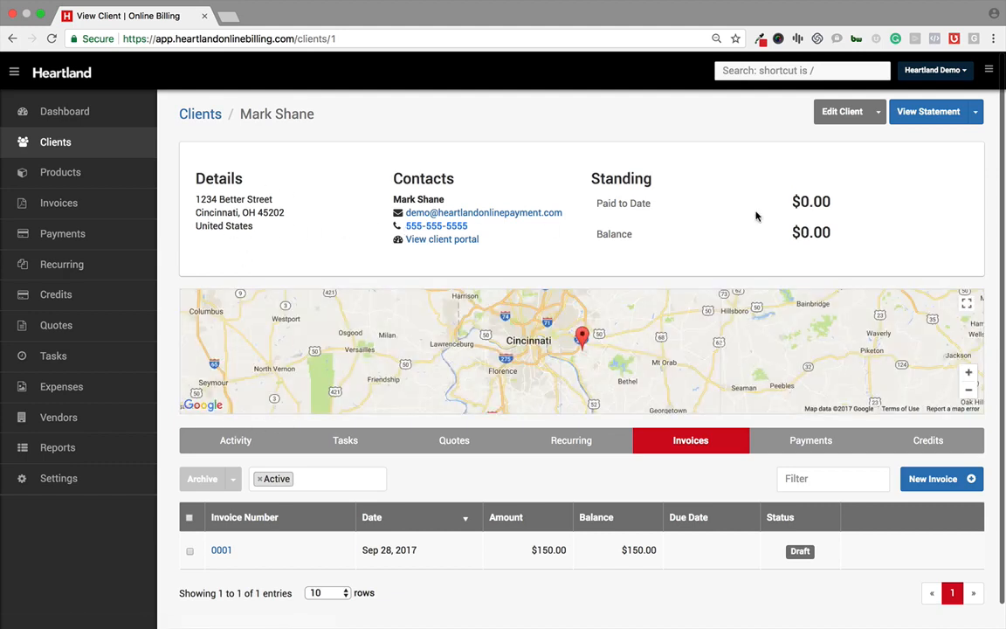
{"action": "scroll", "coordinate": [546, 240], "scroll_direction": "down", "scroll_amount": 1}
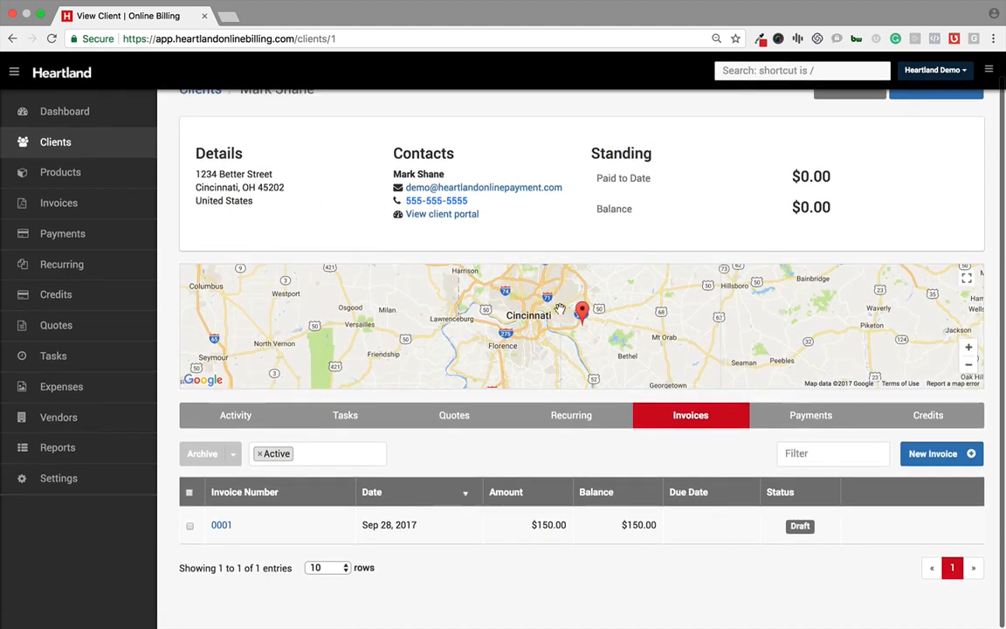
{"action": "left_click", "coordinate": [236, 415]}
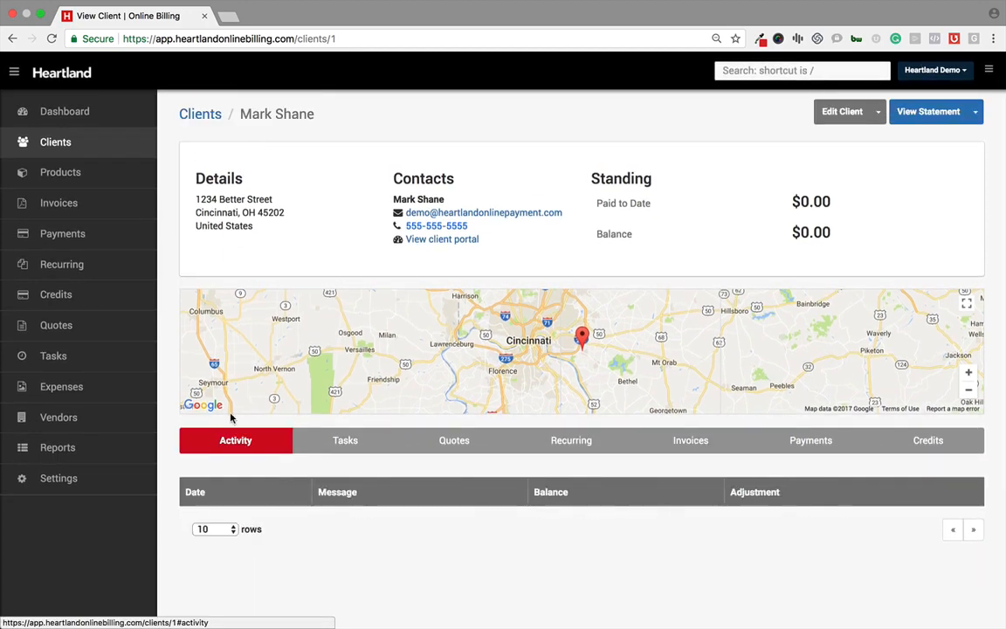
{"action": "left_click", "coordinate": [340, 449]}
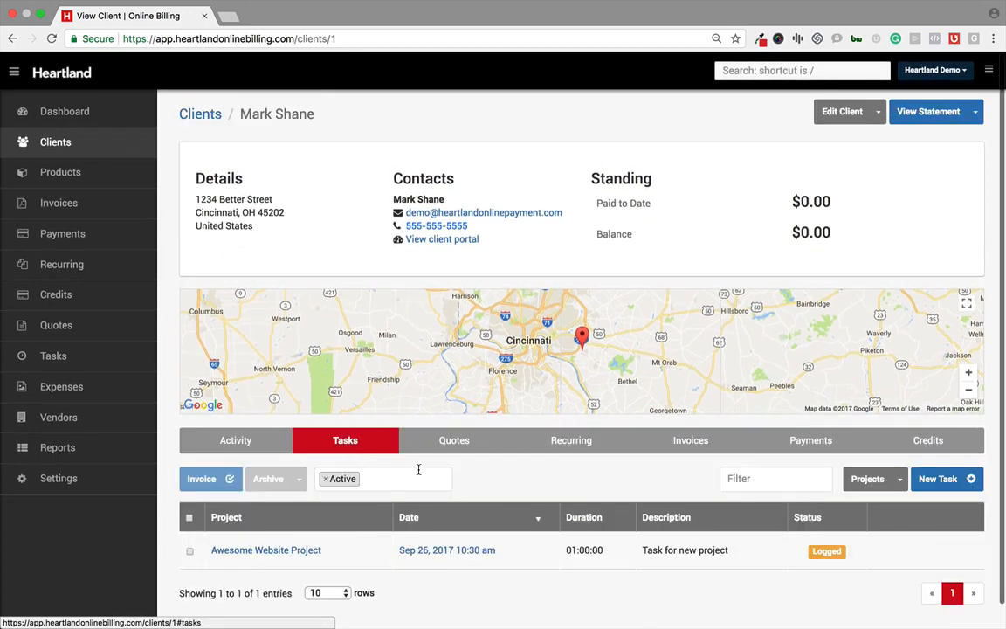
{"action": "scroll", "coordinate": [418, 467], "scroll_direction": "down", "scroll_amount": 1}
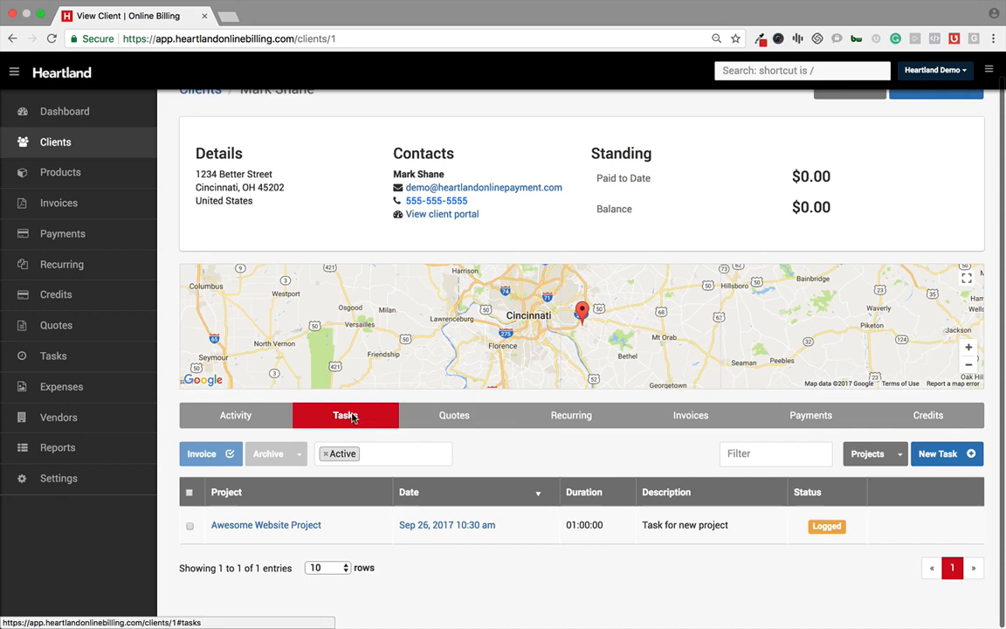
{"action": "left_click", "coordinate": [428, 427]}
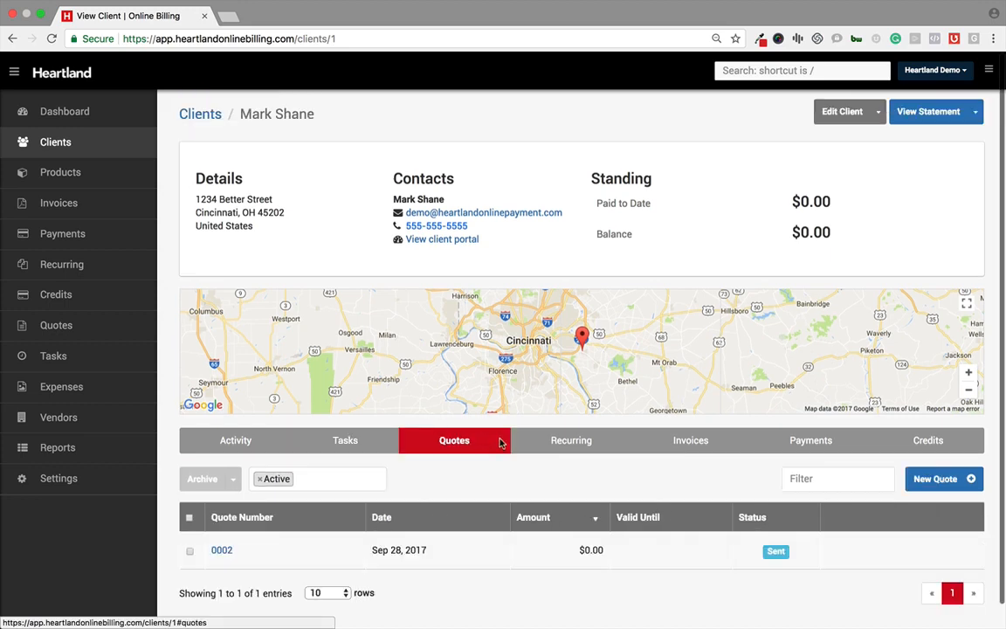
{"action": "left_click", "coordinate": [564, 442]}
{"action": "scroll", "coordinate": [557, 491], "scroll_direction": "down", "scroll_amount": 1}
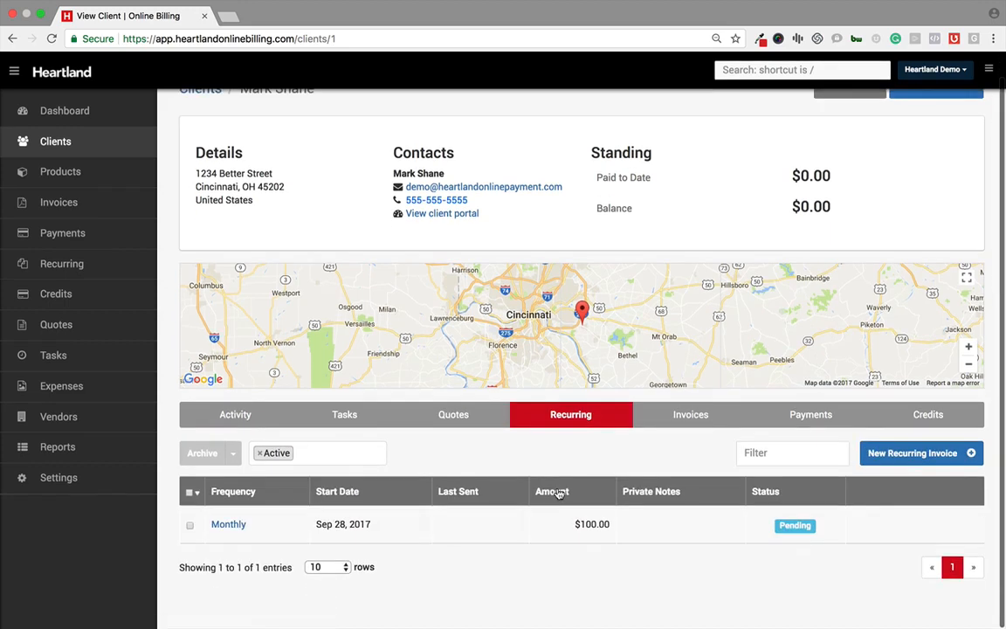
{"action": "left_click", "coordinate": [703, 418]}
{"action": "left_click", "coordinate": [803, 417]}
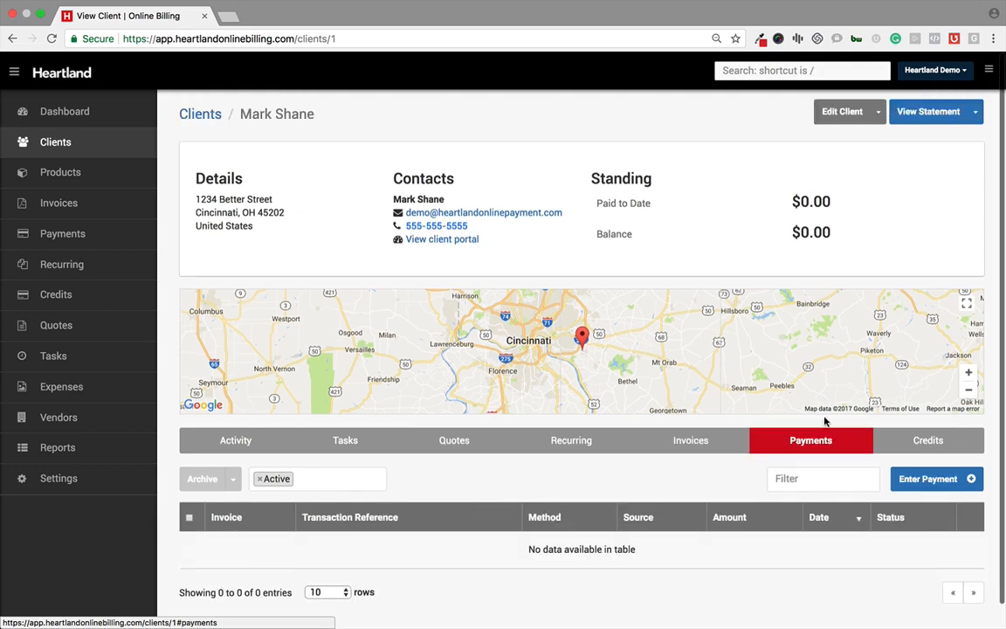
{"action": "left_click", "coordinate": [919, 441]}
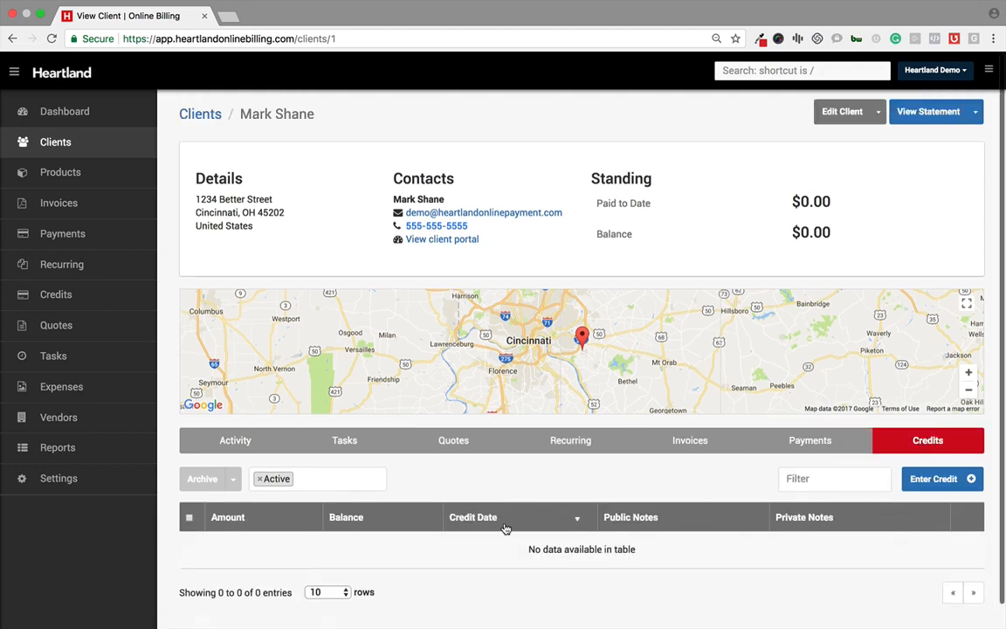
{"action": "scroll", "coordinate": [504, 528], "scroll_direction": "down", "scroll_amount": 1}
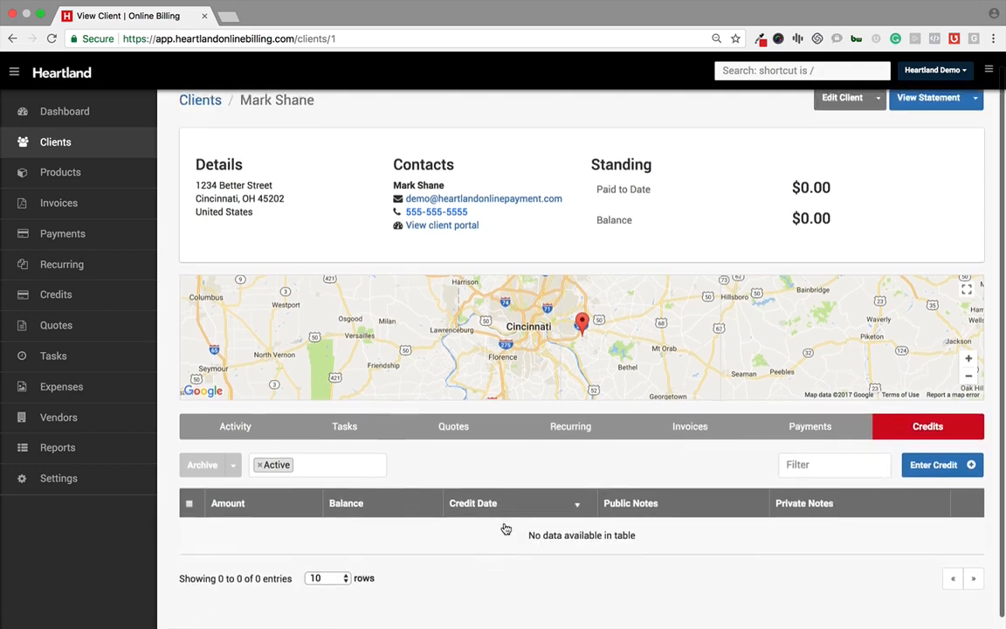
Step: Browse the clients, products and invoices lists
{"action": "left_click", "coordinate": [101, 148]}
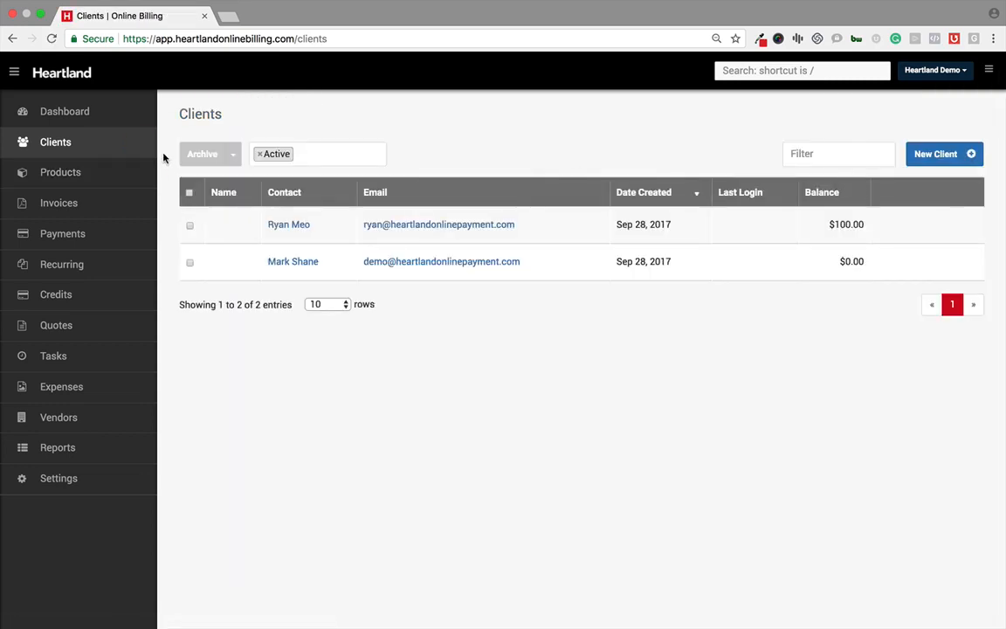
{"action": "left_click", "coordinate": [92, 177]}
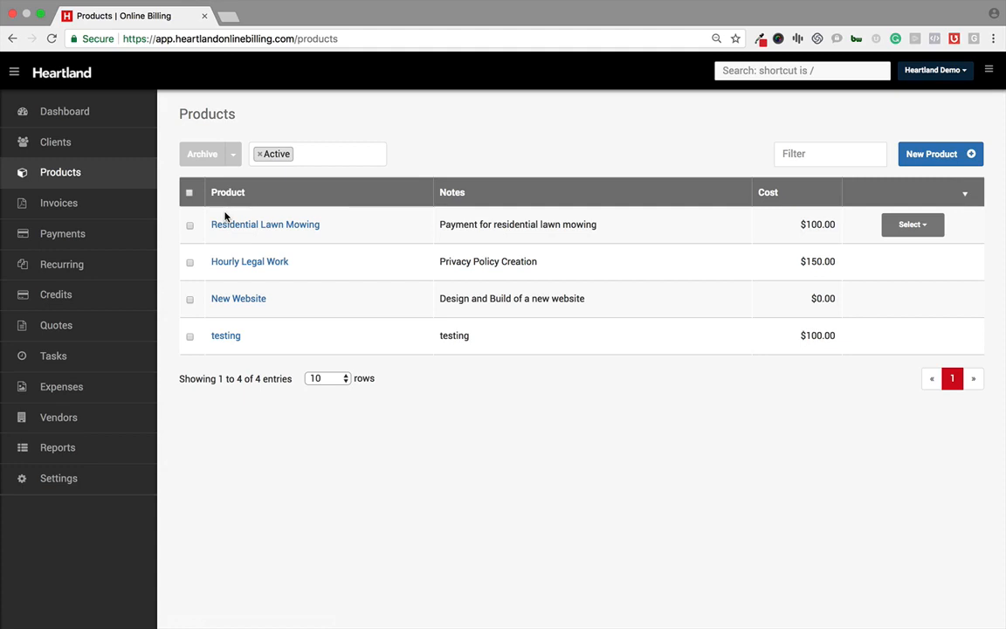
{"action": "left_click", "coordinate": [77, 208]}
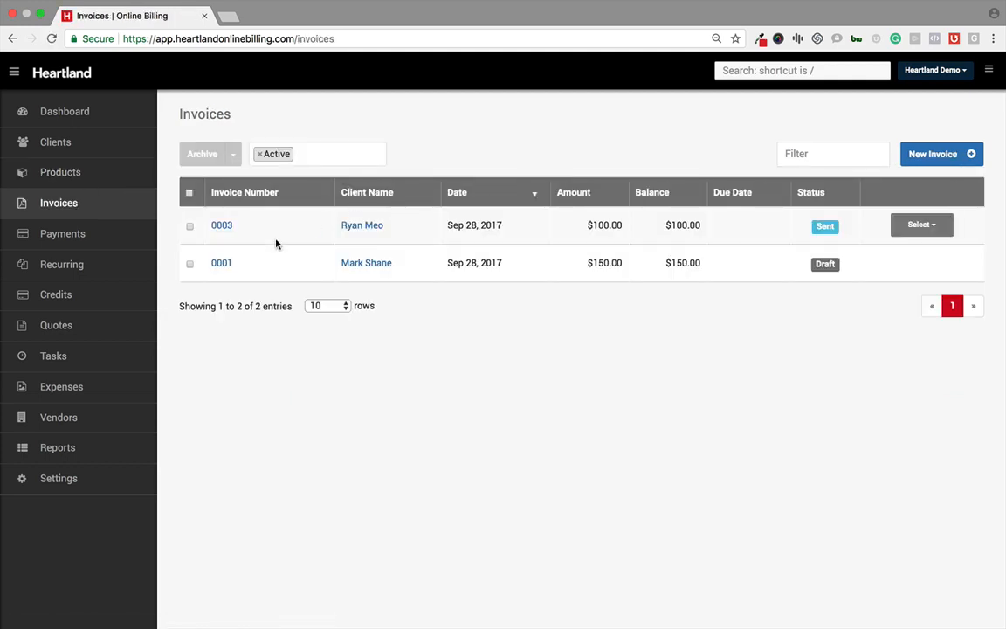
Step: Open invoice 0001 and review its client, dates, deposit field and line items
{"action": "left_click", "coordinate": [221, 263]}
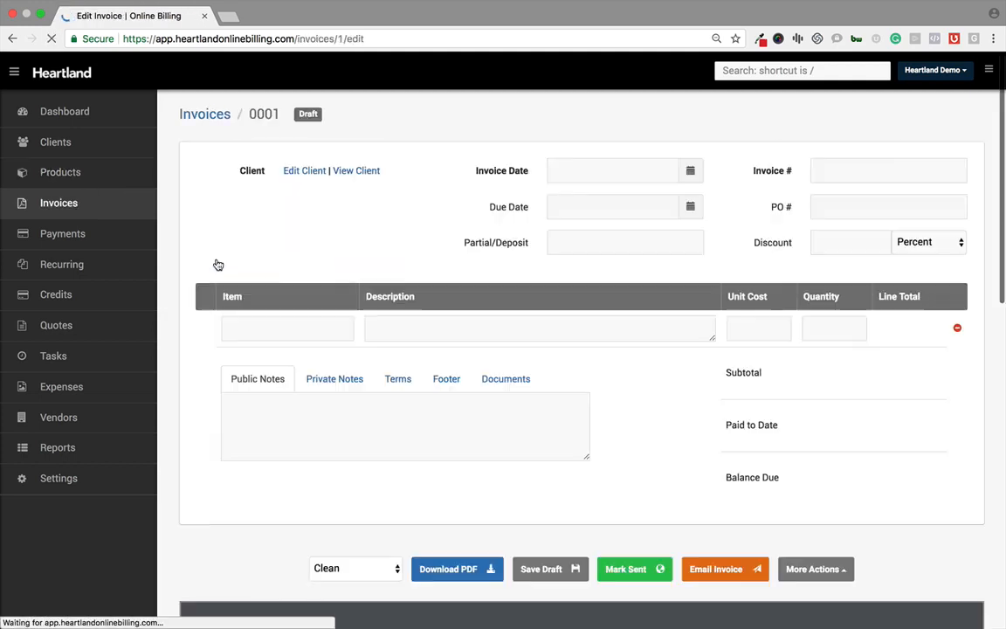
{"action": "scroll", "coordinate": [218, 264], "scroll_direction": "down", "scroll_amount": 1}
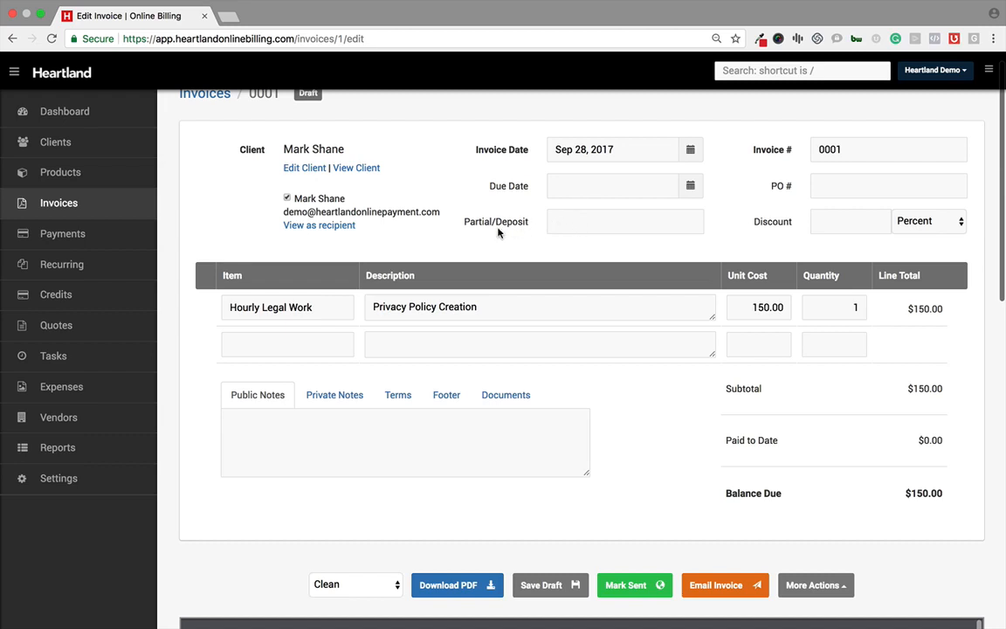
{"action": "left_click", "coordinate": [581, 226]}
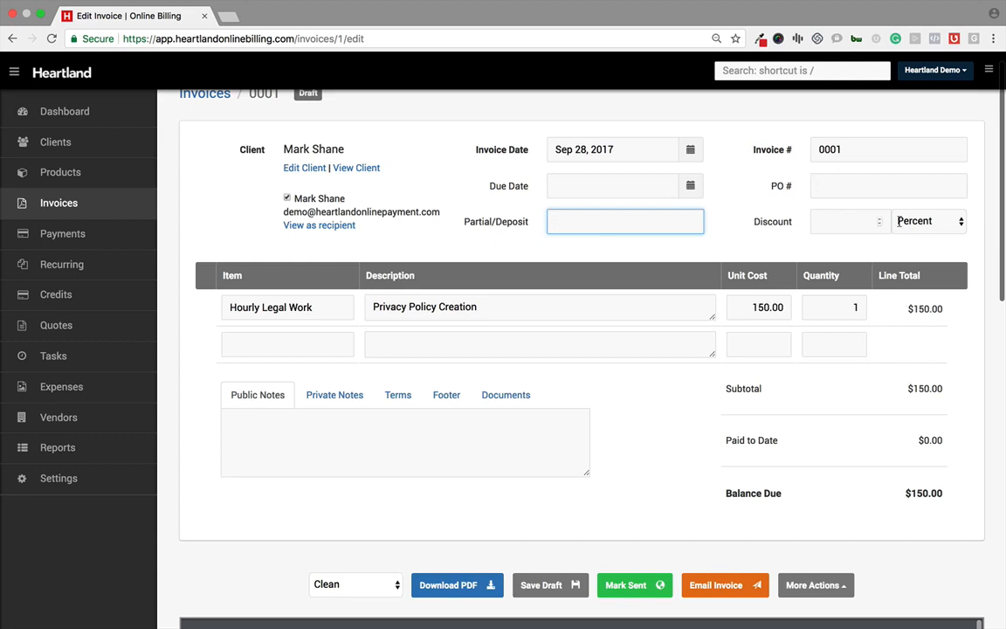
{"action": "scroll", "coordinate": [471, 259], "scroll_direction": "down", "scroll_amount": 1}
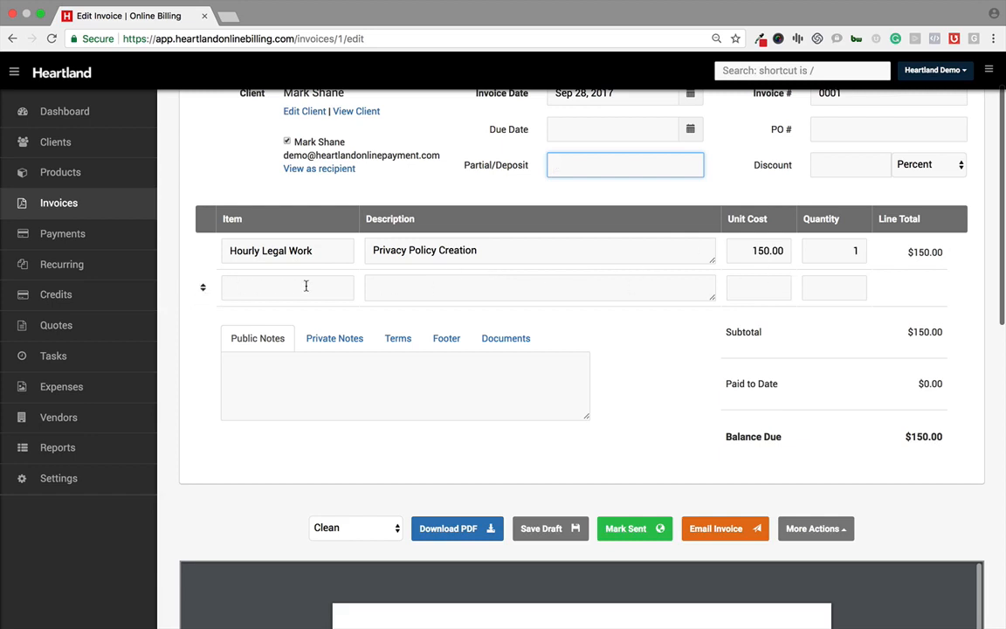
{"action": "scroll", "coordinate": [366, 259], "scroll_direction": "down", "scroll_amount": 1}
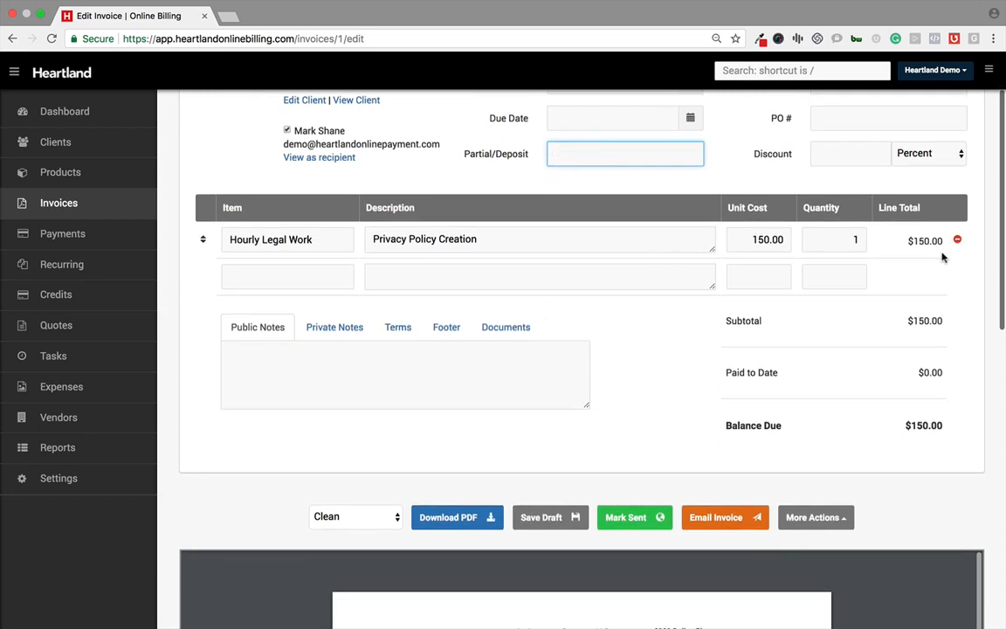
{"action": "scroll", "coordinate": [674, 353], "scroll_direction": "up", "scroll_amount": 1}
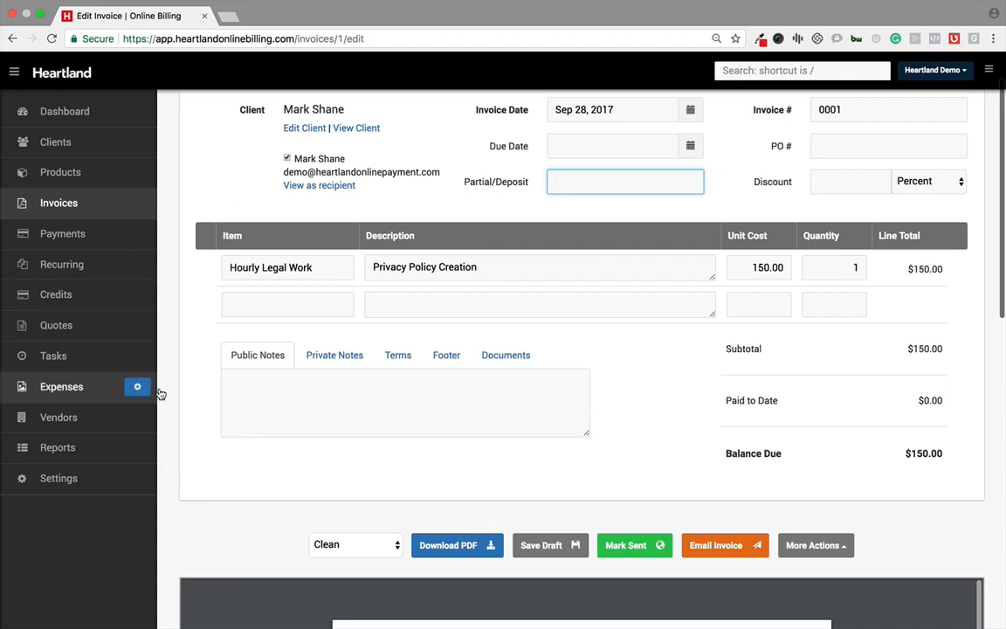
Step: Browse the invoice's Private Notes, Public Notes, Terms, Footer and Documents tabs
{"action": "left_click", "coordinate": [317, 355]}
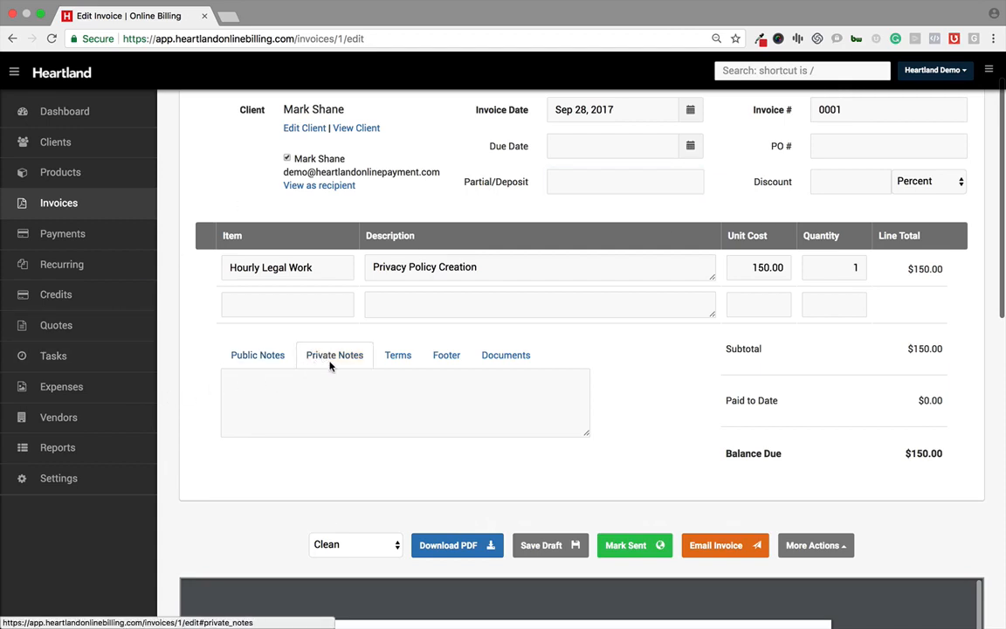
{"action": "left_click", "coordinate": [251, 350]}
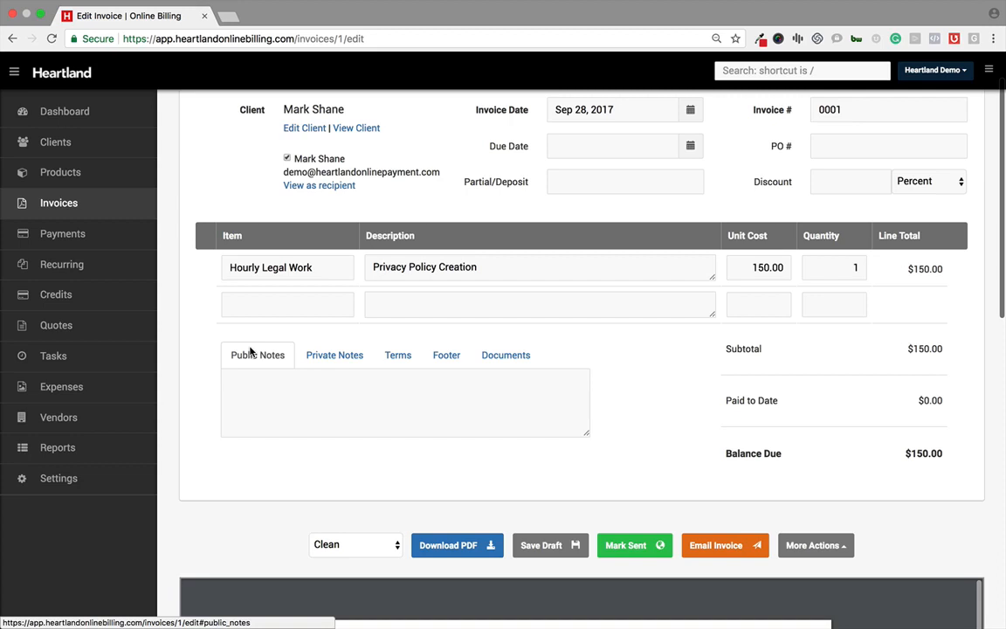
{"action": "left_click", "coordinate": [411, 357]}
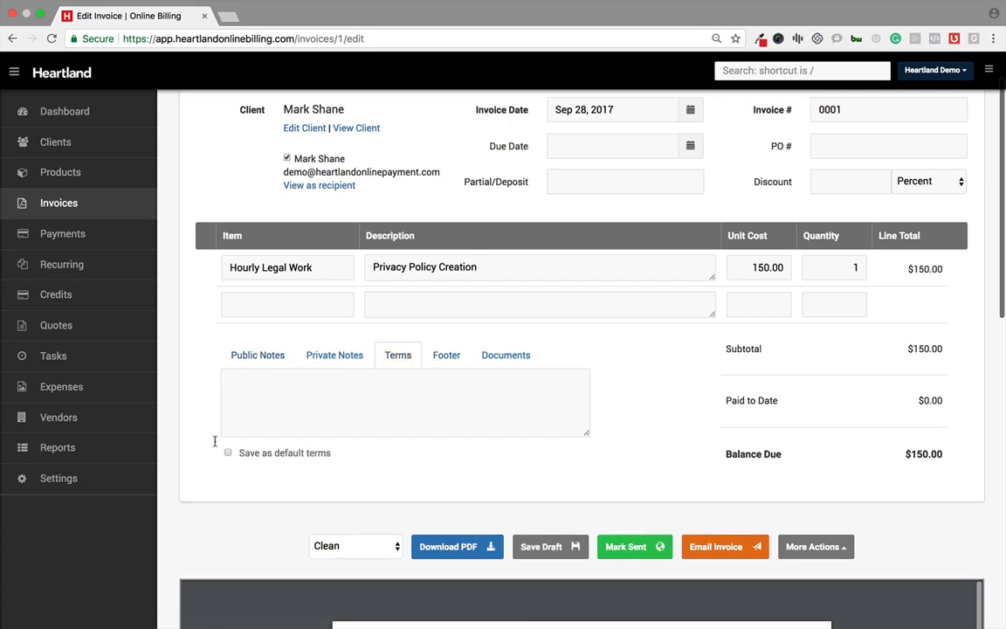
{"action": "left_click", "coordinate": [452, 360]}
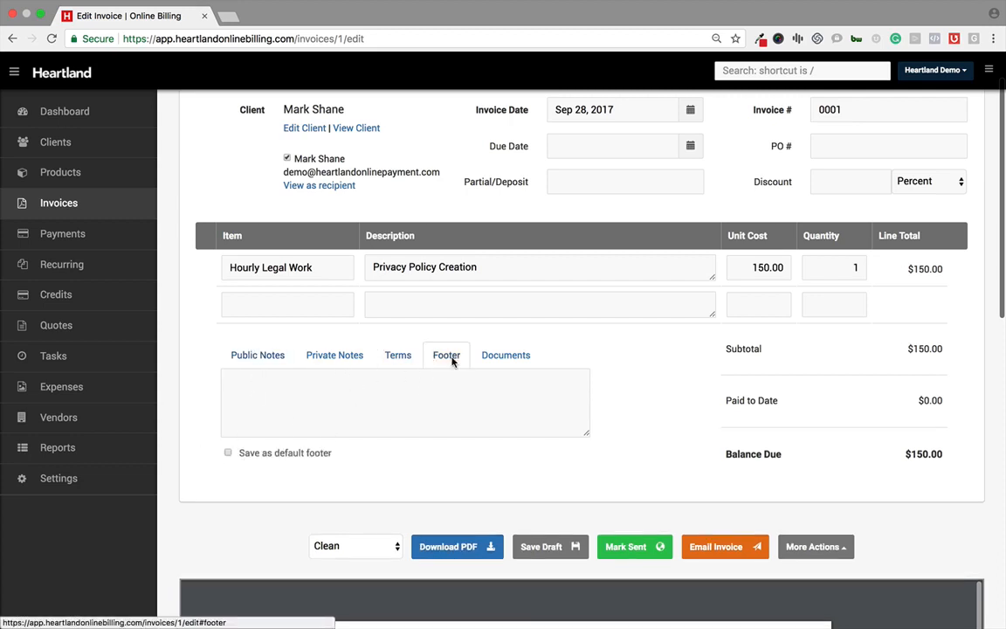
{"action": "left_click", "coordinate": [495, 361]}
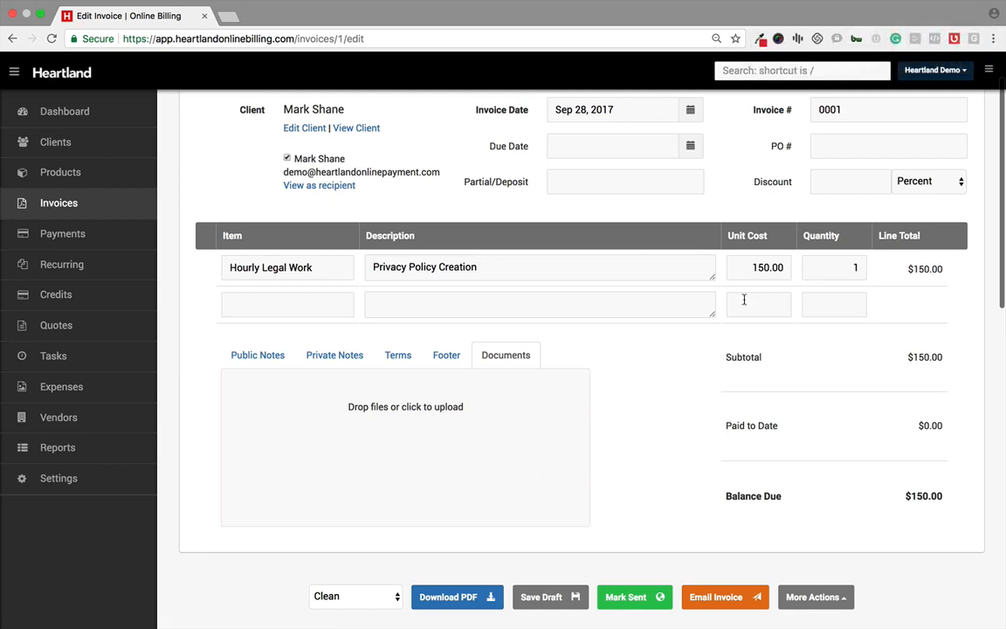
Step: Examine the invoice's PDF preview
{"action": "scroll", "coordinate": [576, 339], "scroll_direction": "down", "scroll_amount": 1}
{"action": "scroll", "coordinate": [541, 314], "scroll_direction": "down", "scroll_amount": 3}
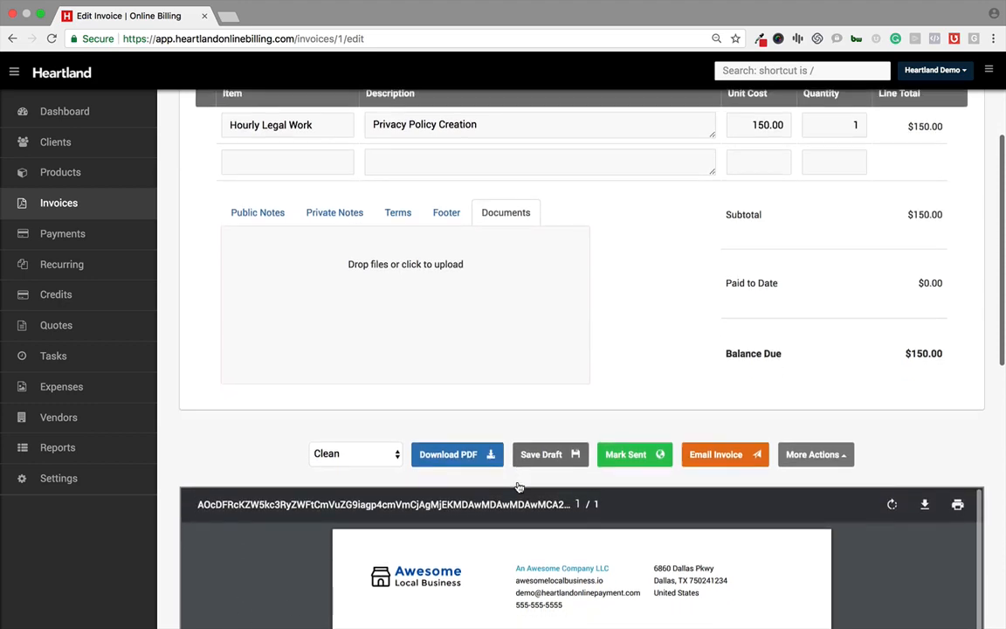
{"action": "scroll", "coordinate": [519, 485], "scroll_direction": "up", "scroll_amount": 4}
{"action": "scroll", "coordinate": [519, 487], "scroll_direction": "down", "scroll_amount": 5}
{"action": "scroll", "coordinate": [292, 427], "scroll_direction": "down", "scroll_amount": 6}
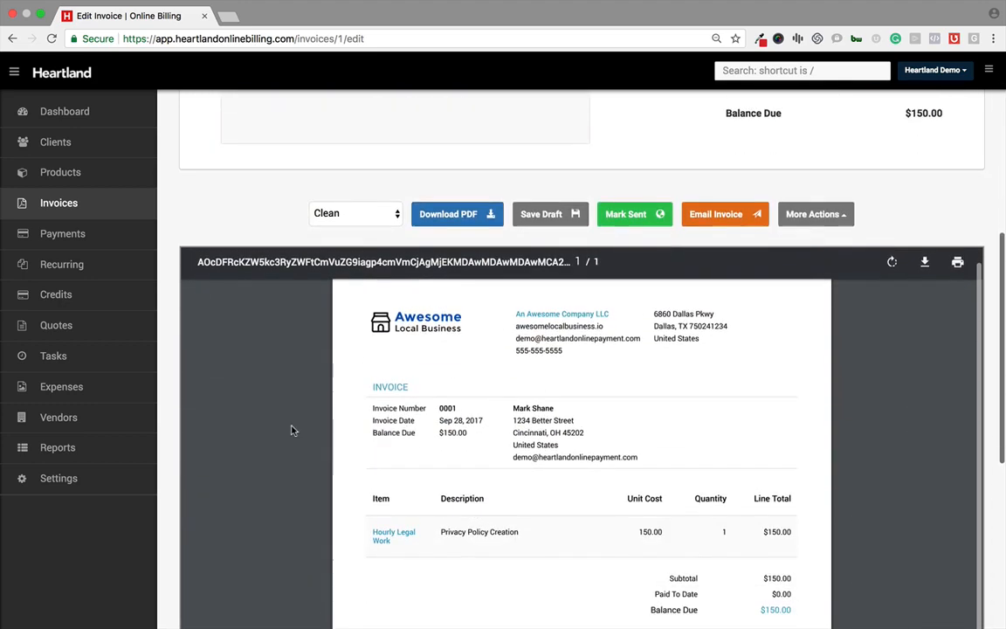
{"action": "scroll", "coordinate": [340, 402], "scroll_direction": "down", "scroll_amount": 1}
{"action": "scroll", "coordinate": [519, 301], "scroll_direction": "up", "scroll_amount": 2}
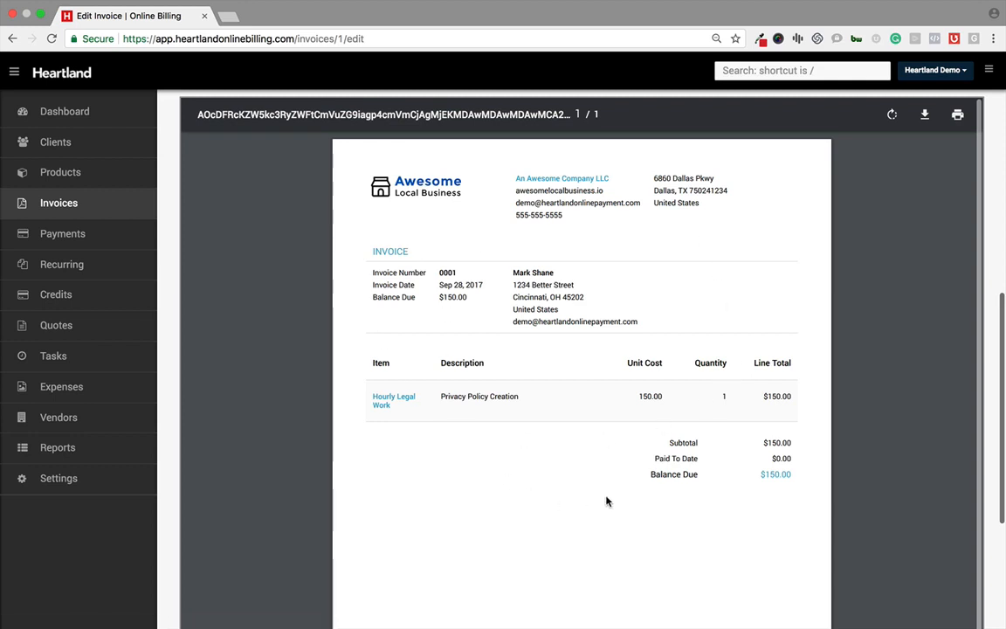
Step: Preview the invoice in the Bold design, then switch the design back to Clean
{"action": "scroll", "coordinate": [607, 500], "scroll_direction": "up", "scroll_amount": 5}
{"action": "left_click", "coordinate": [354, 275]}
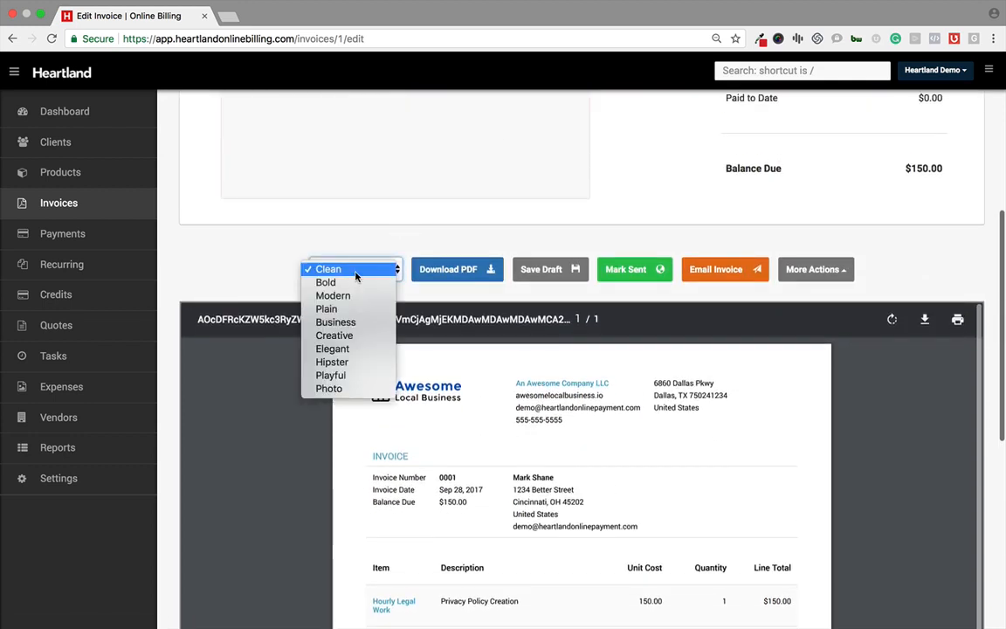
{"action": "left_click", "coordinate": [353, 282]}
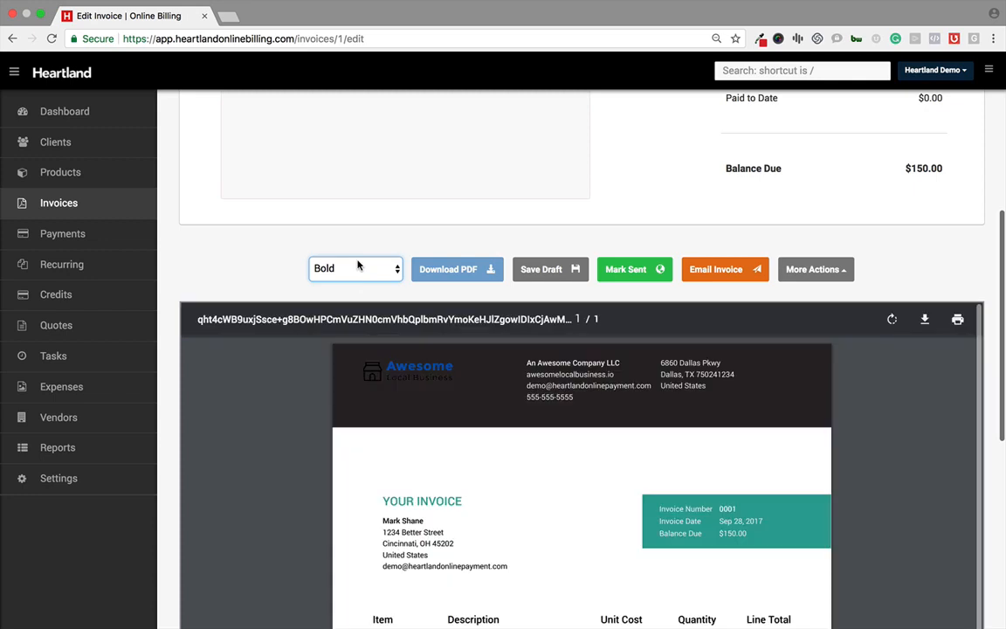
{"action": "left_click", "coordinate": [357, 266]}
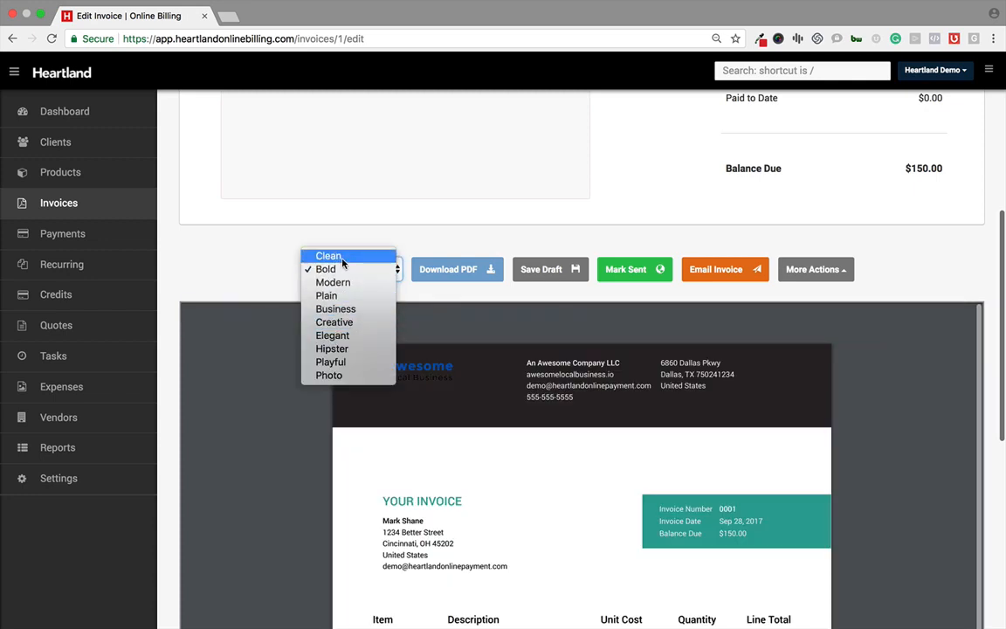
{"action": "left_click", "coordinate": [330, 256]}
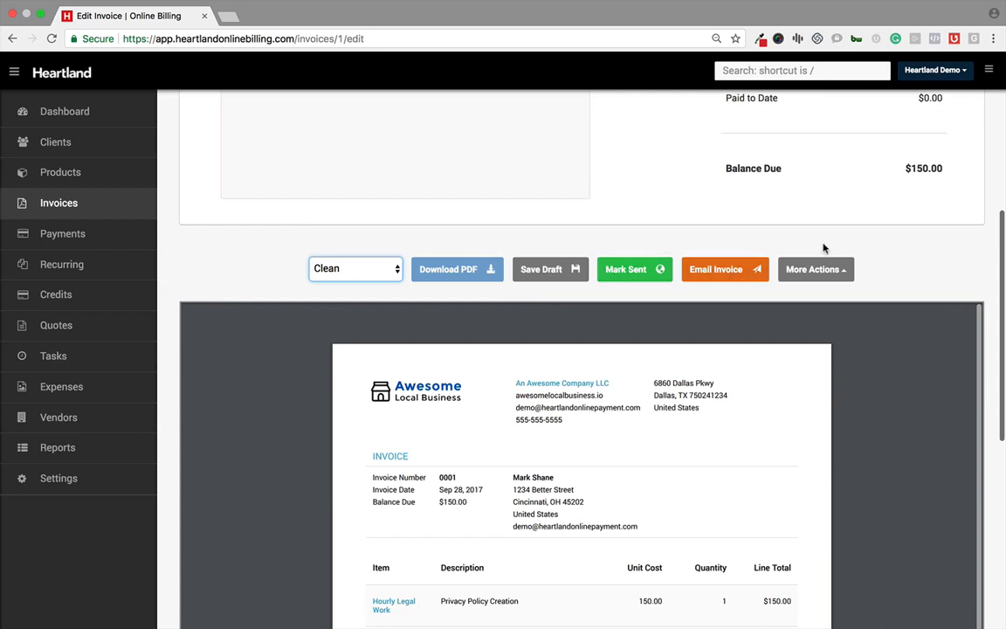
Step: Open the invoice's More Actions menu to review the available actions
{"action": "left_click", "coordinate": [845, 271]}
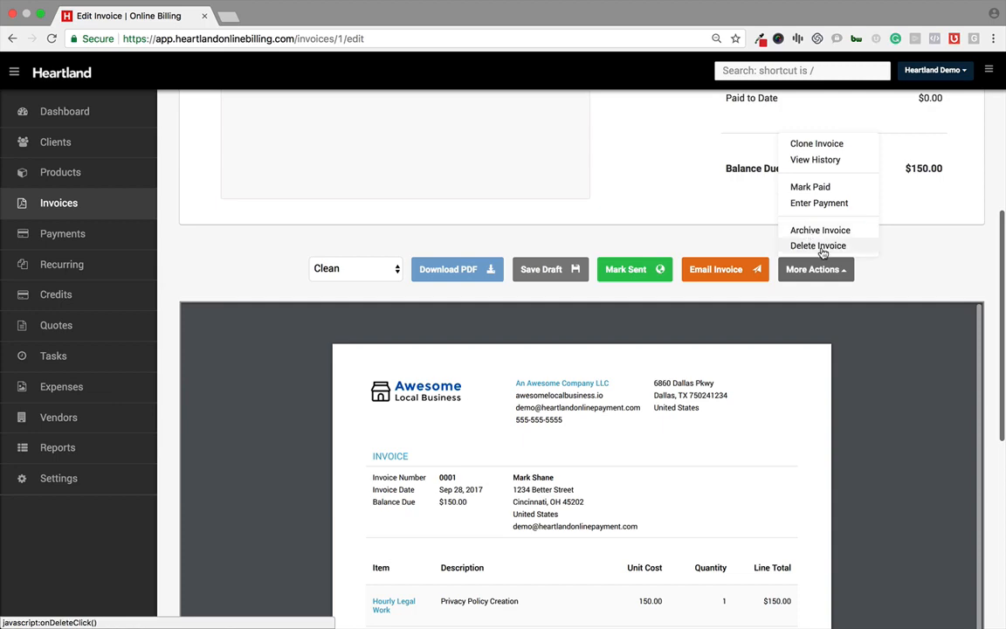
{"action": "scroll", "coordinate": [256, 252], "scroll_direction": "up", "scroll_amount": 4}
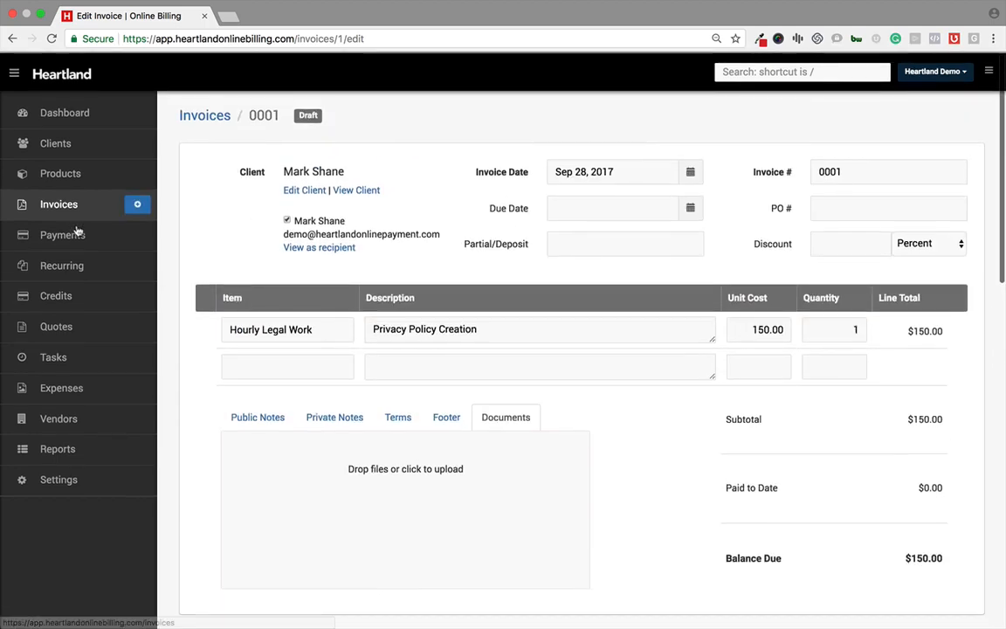
Step: Open the Payments list and start entering a new payment
{"action": "left_click", "coordinate": [77, 232]}
{"action": "key", "text": "Return"}
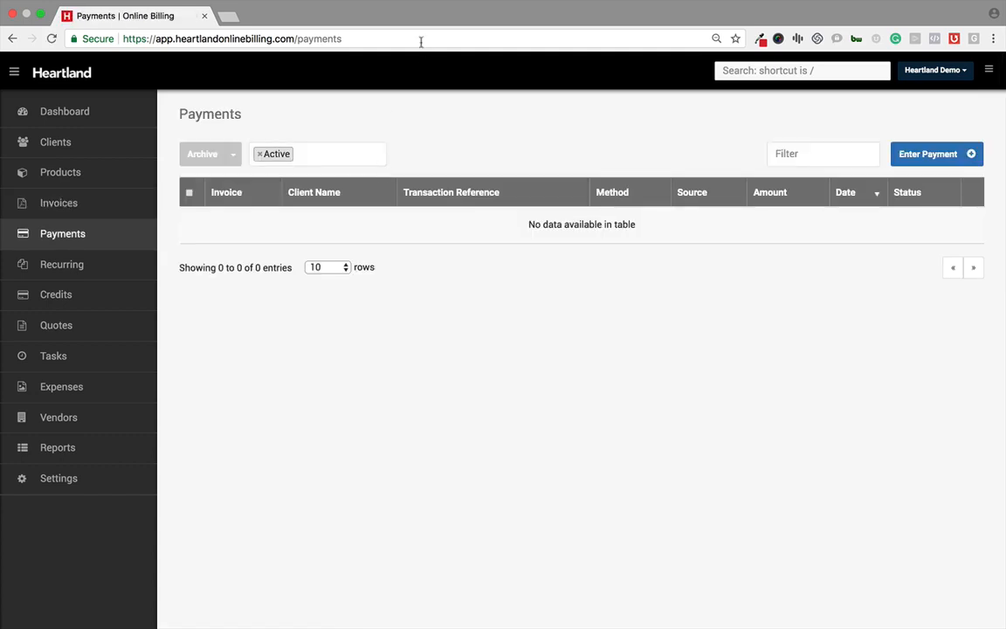
{"action": "left_click", "coordinate": [910, 166]}
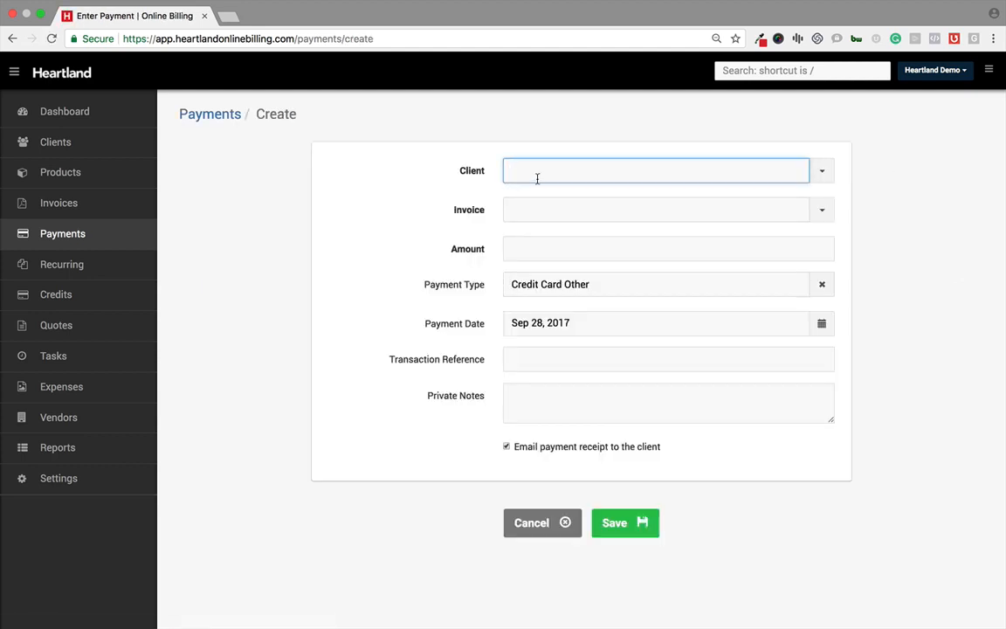
Step: Select the client and invoice 0001 in the new payment form and look through its remaining fields
{"action": "left_click", "coordinate": [823, 172]}
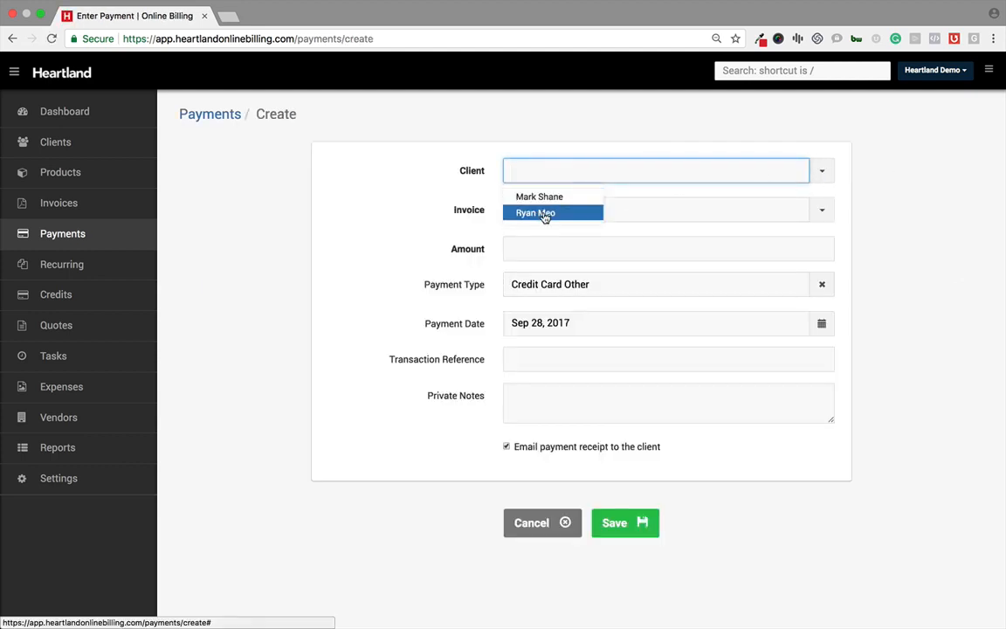
{"action": "left_click", "coordinate": [537, 197]}
{"action": "left_click", "coordinate": [822, 210]}
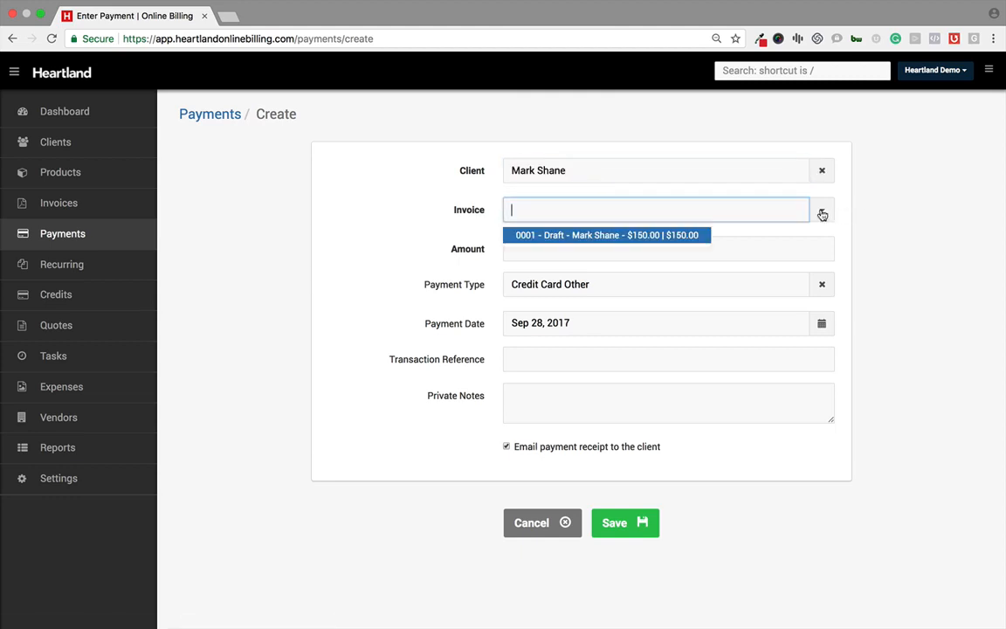
{"action": "left_click", "coordinate": [625, 238]}
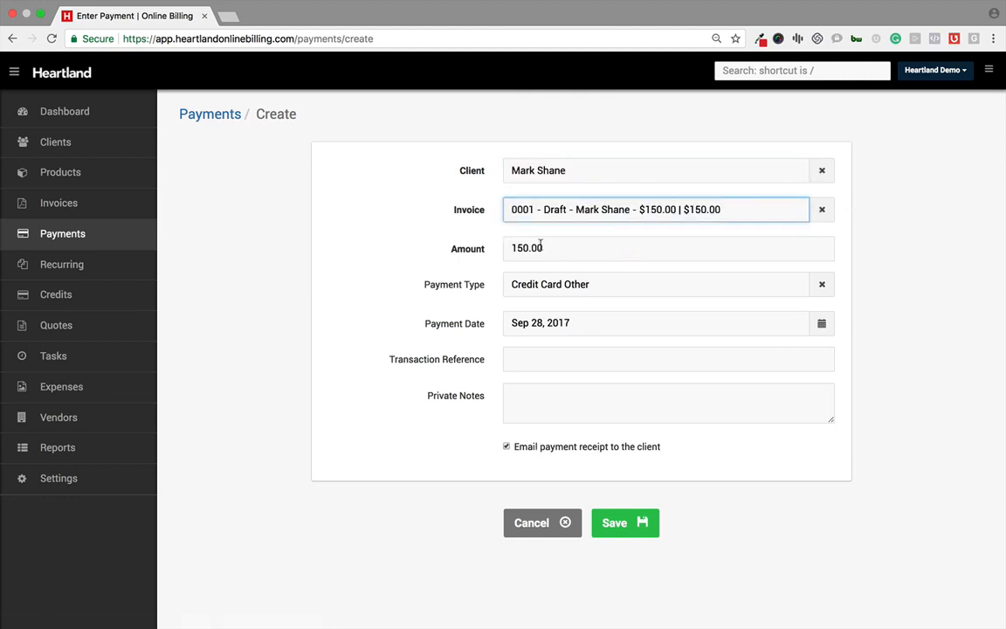
{"action": "left_click", "coordinate": [532, 285]}
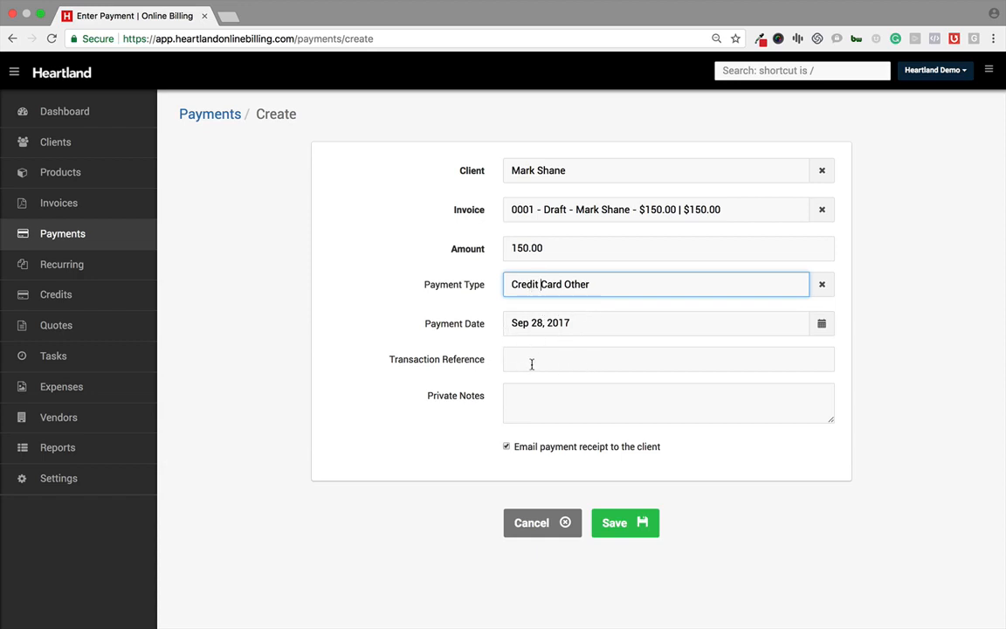
{"action": "left_click", "coordinate": [530, 409]}
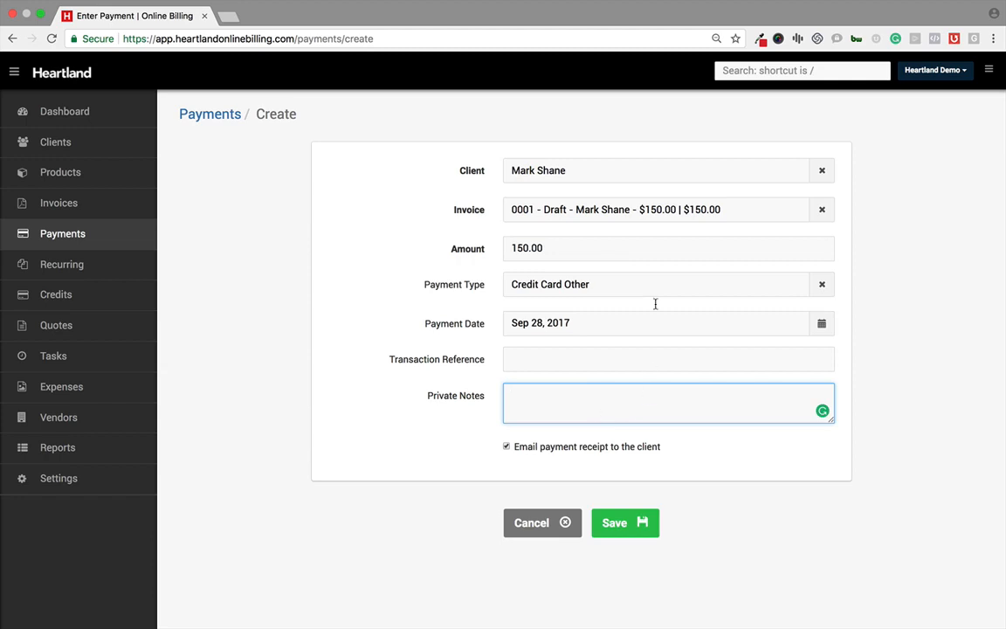
Step: Leave the unsaved payment, open Recurring invoices and start a new recurring invoice
{"action": "left_click", "coordinate": [63, 265]}
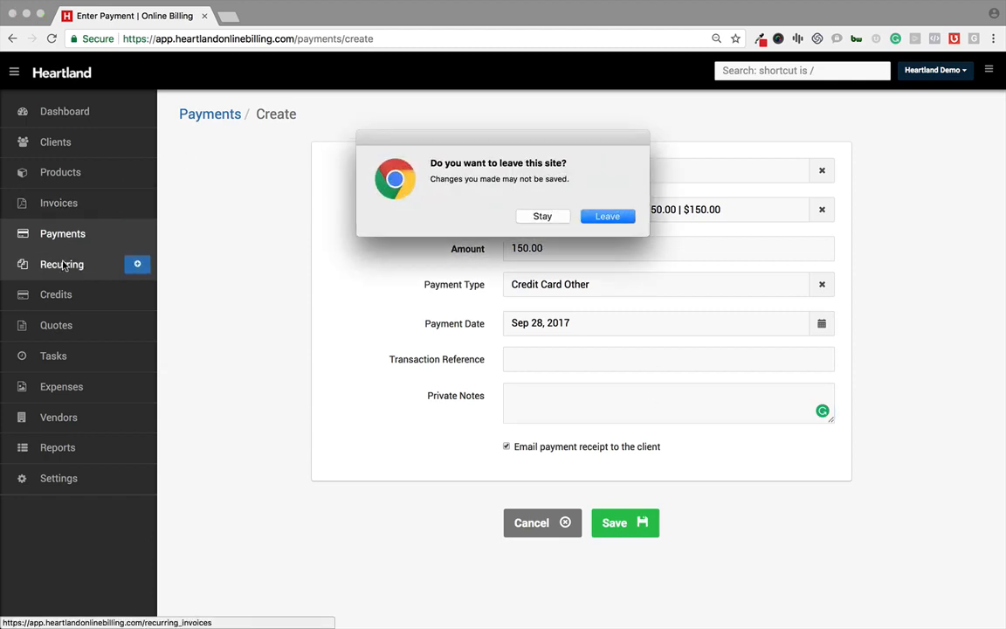
{"action": "key", "text": "Return"}
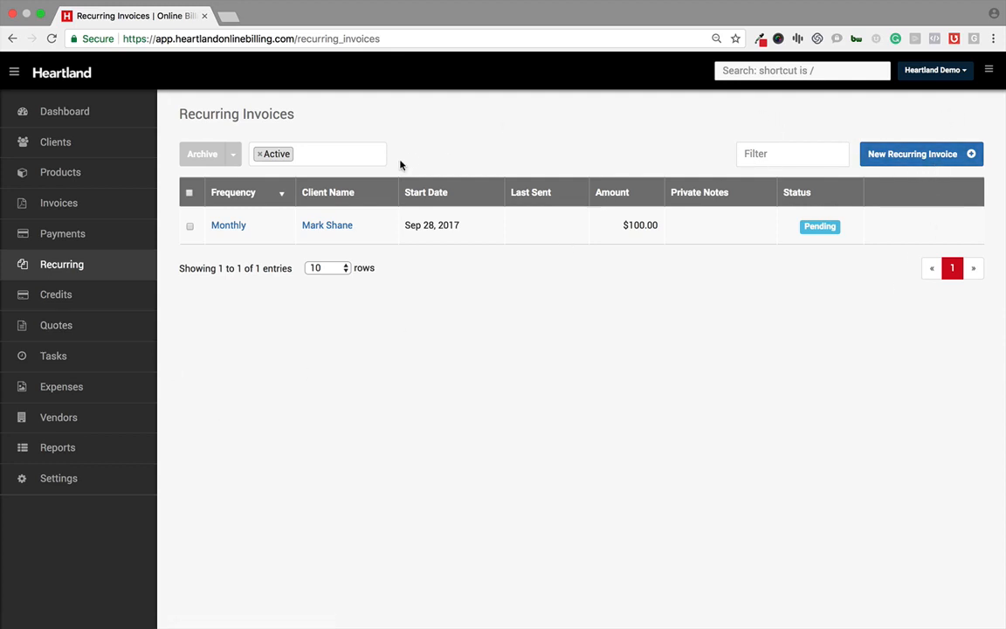
{"action": "left_click", "coordinate": [914, 164]}
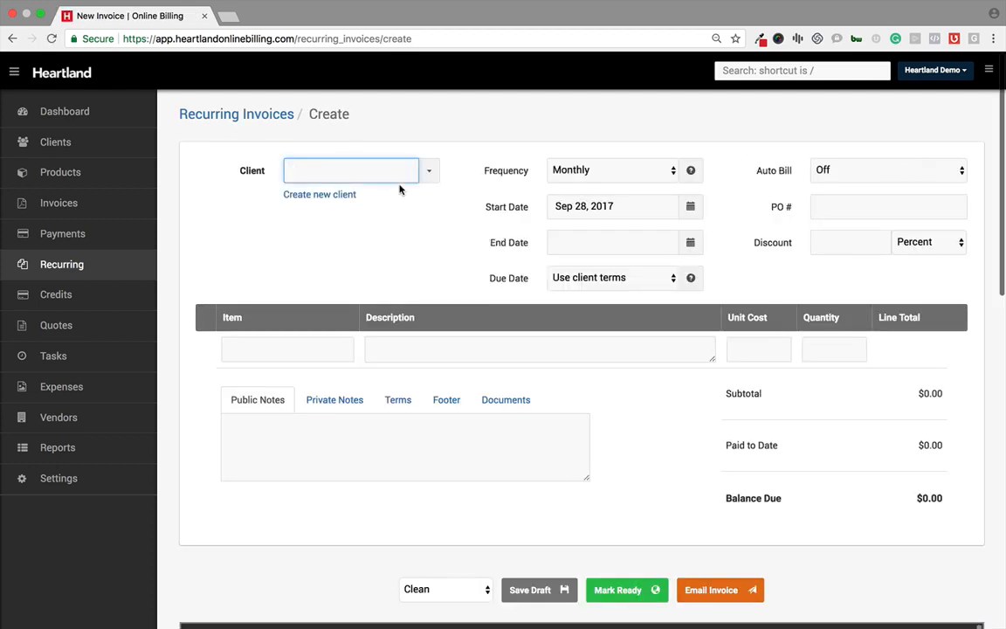
Step: Select the existing client for the new recurring invoice
{"action": "left_click", "coordinate": [429, 169]}
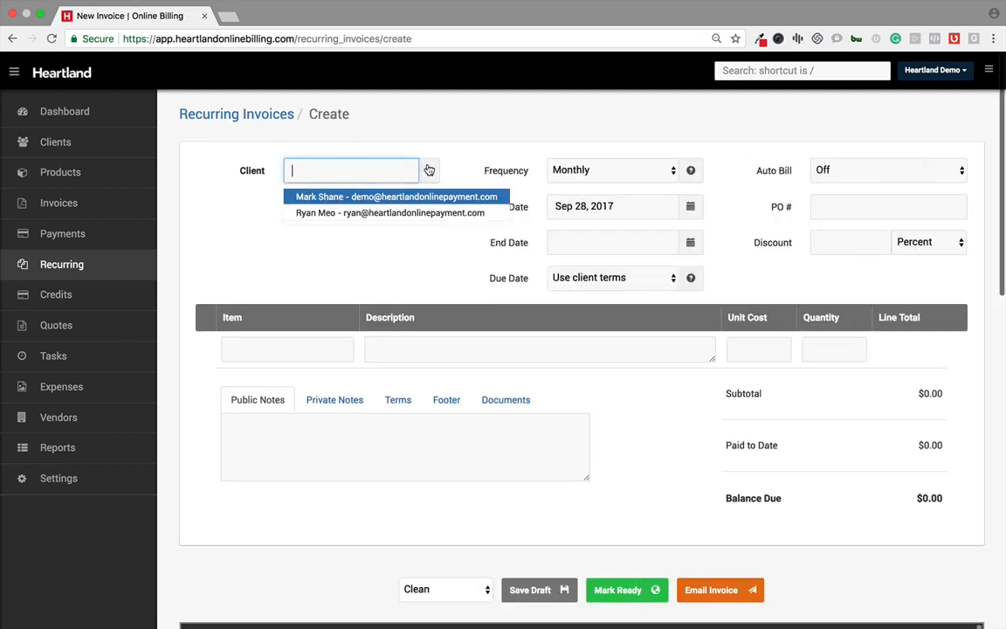
{"action": "left_click", "coordinate": [344, 196]}
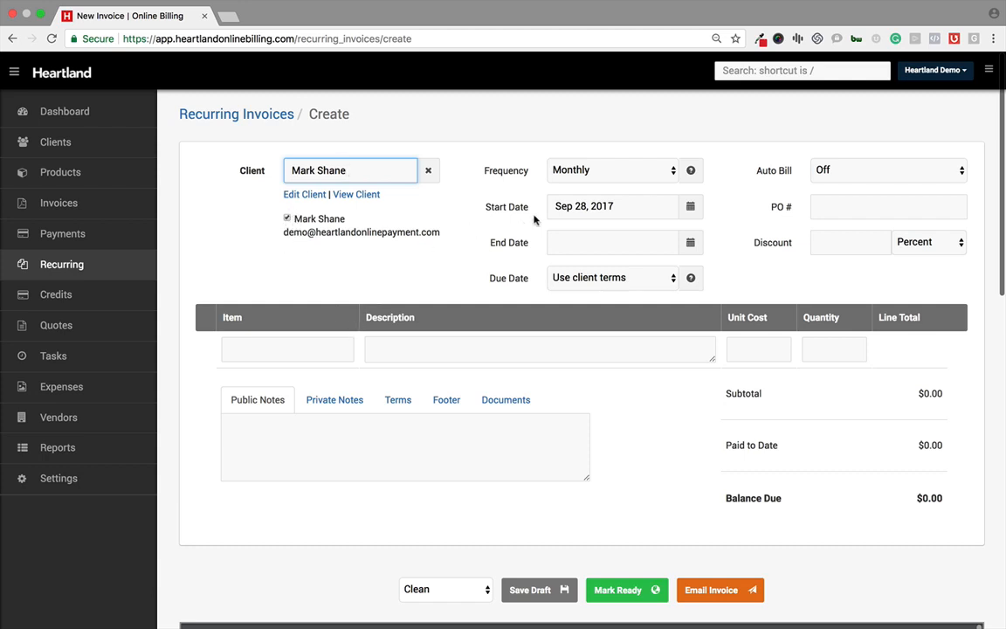
Step: Examine the recurring invoice's frequency options, start and end date pickers, and due-date choices
{"action": "left_click", "coordinate": [640, 171]}
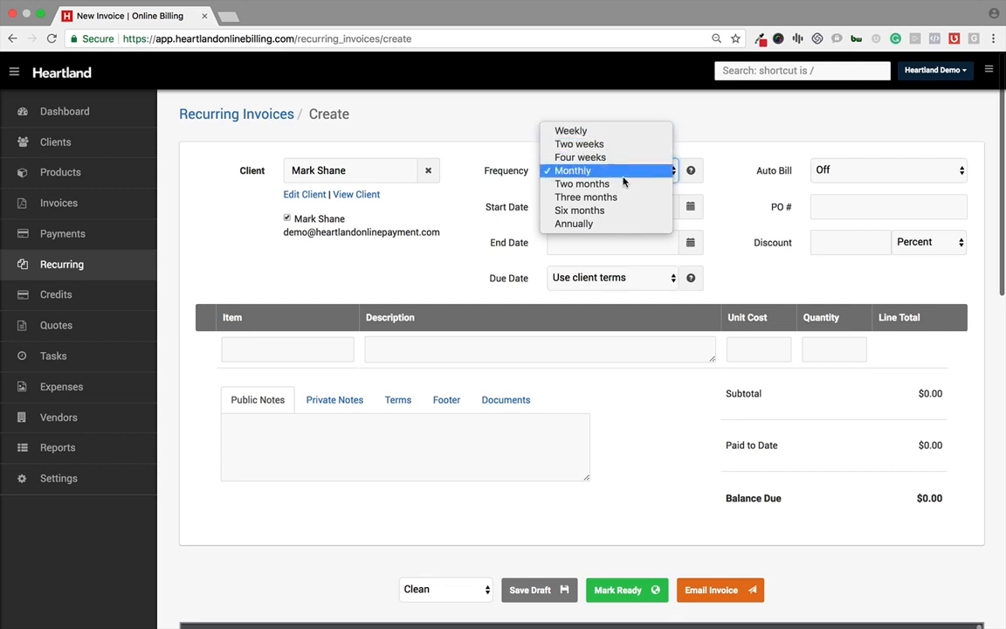
{"action": "left_click", "coordinate": [537, 195]}
{"action": "left_click", "coordinate": [550, 206]}
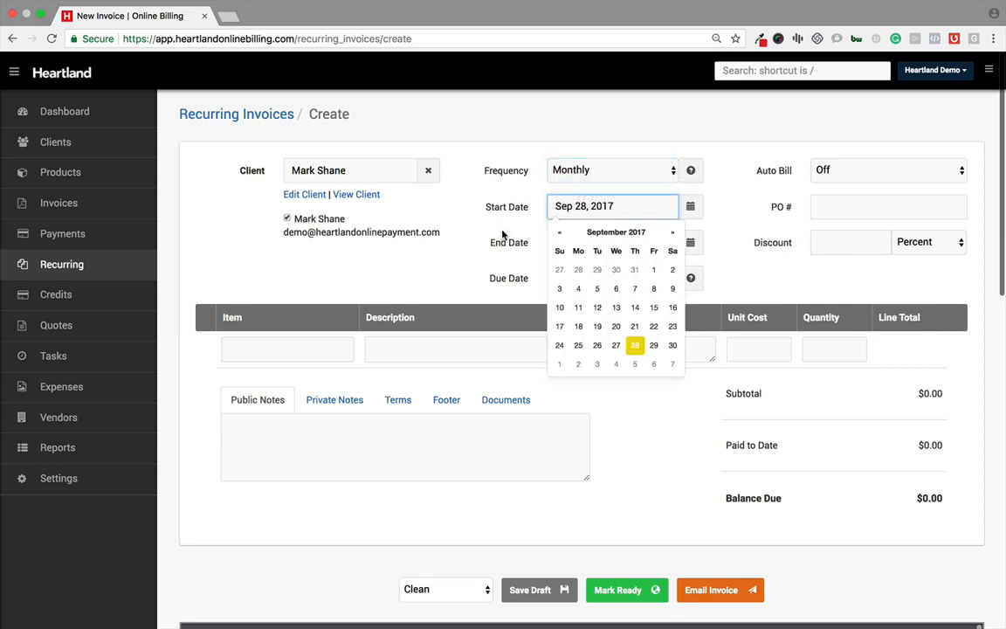
{"action": "left_click", "coordinate": [551, 242]}
{"action": "left_click", "coordinate": [541, 236]}
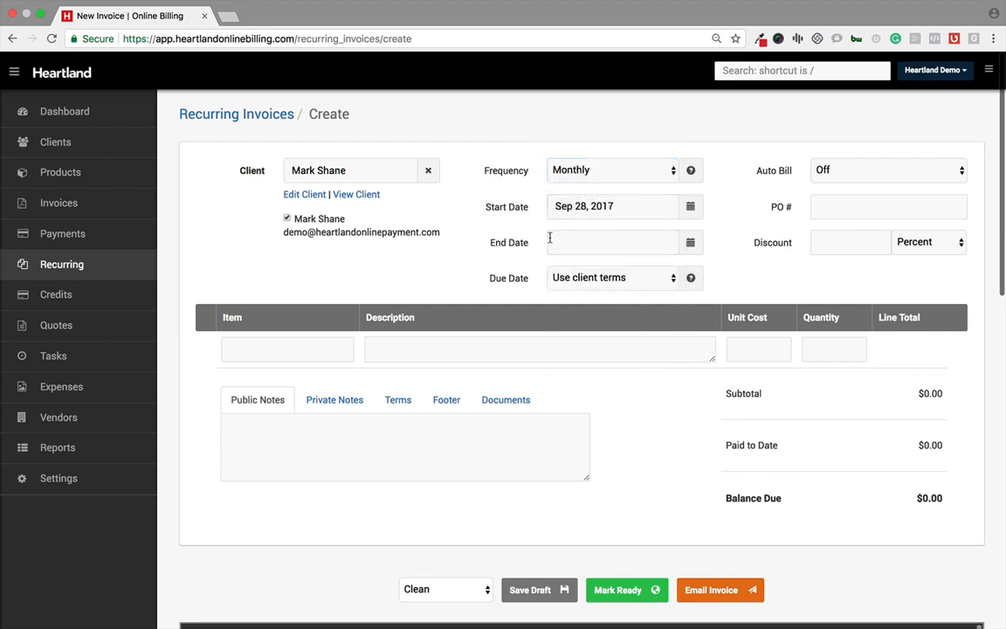
{"action": "left_click", "coordinate": [577, 281]}
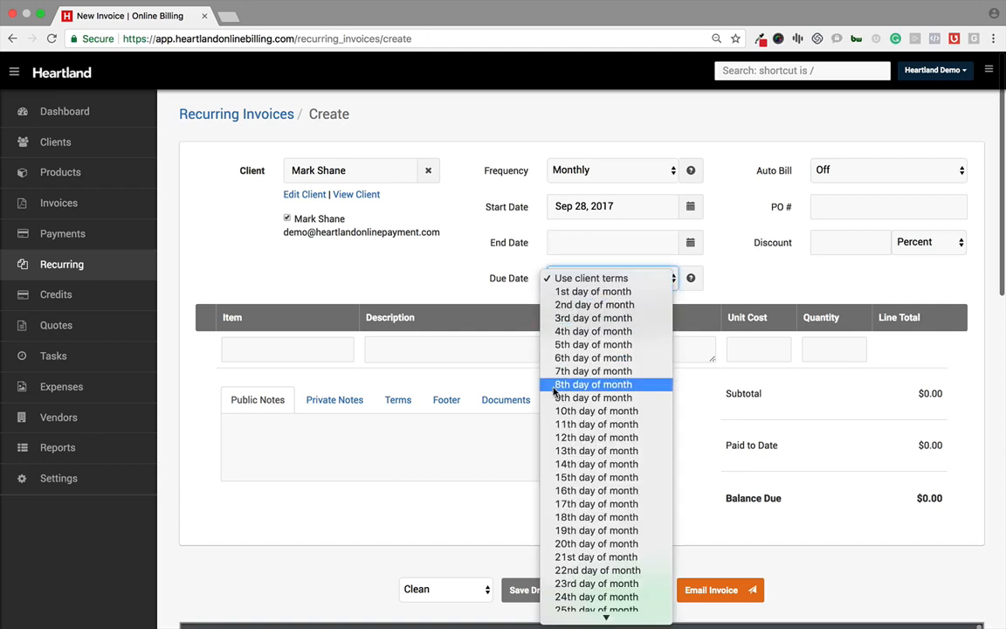
{"action": "left_click", "coordinate": [511, 302]}
{"action": "left_click", "coordinate": [568, 284]}
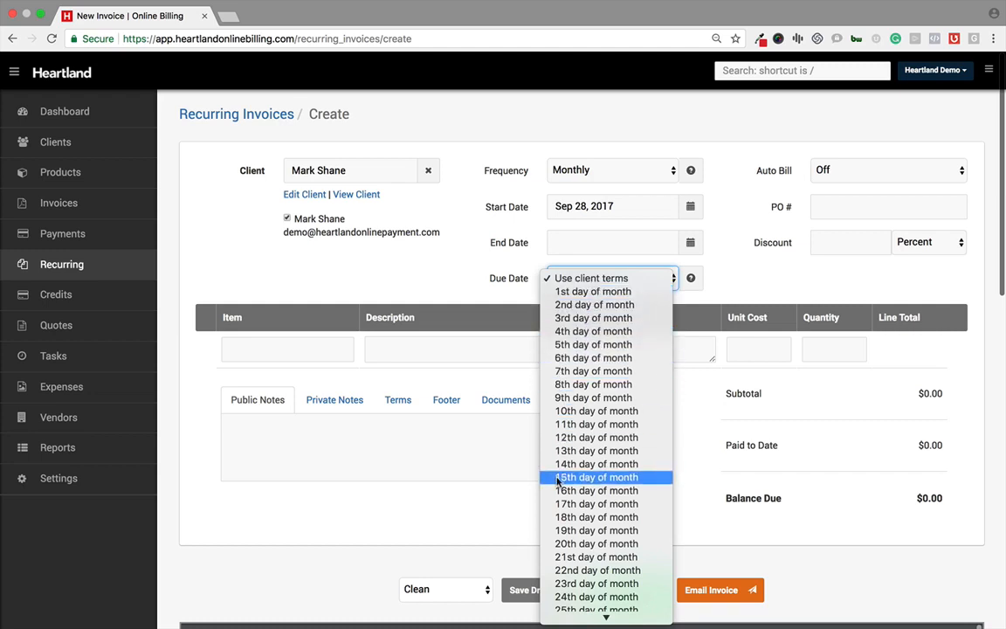
{"action": "left_click", "coordinate": [512, 278]}
Step: Set the recurring invoice's Auto Bill option to Always
{"action": "left_click", "coordinate": [842, 169]}
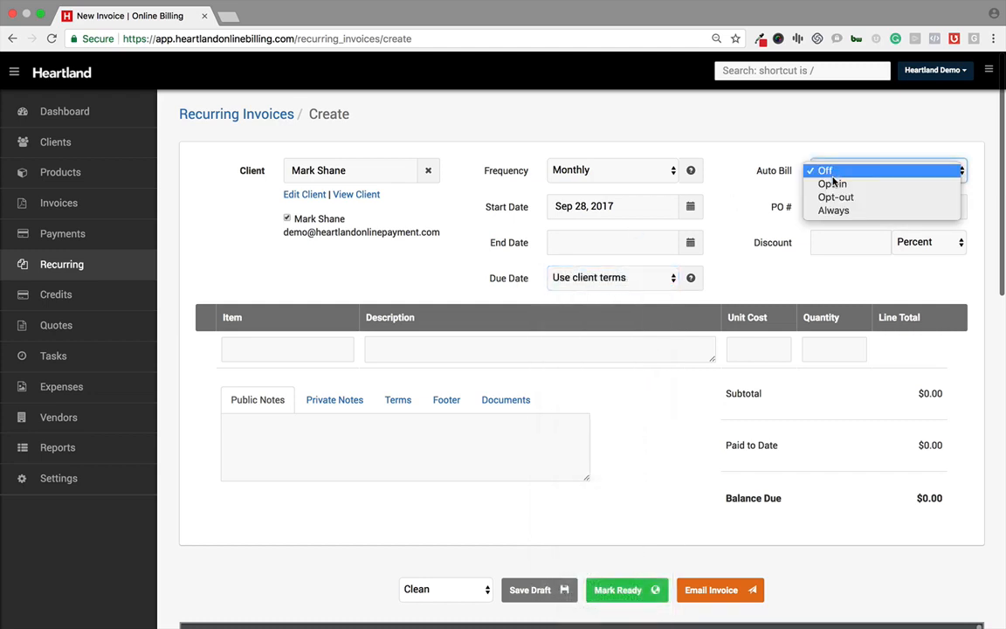
{"action": "left_click", "coordinate": [833, 184]}
{"action": "left_click", "coordinate": [835, 174]}
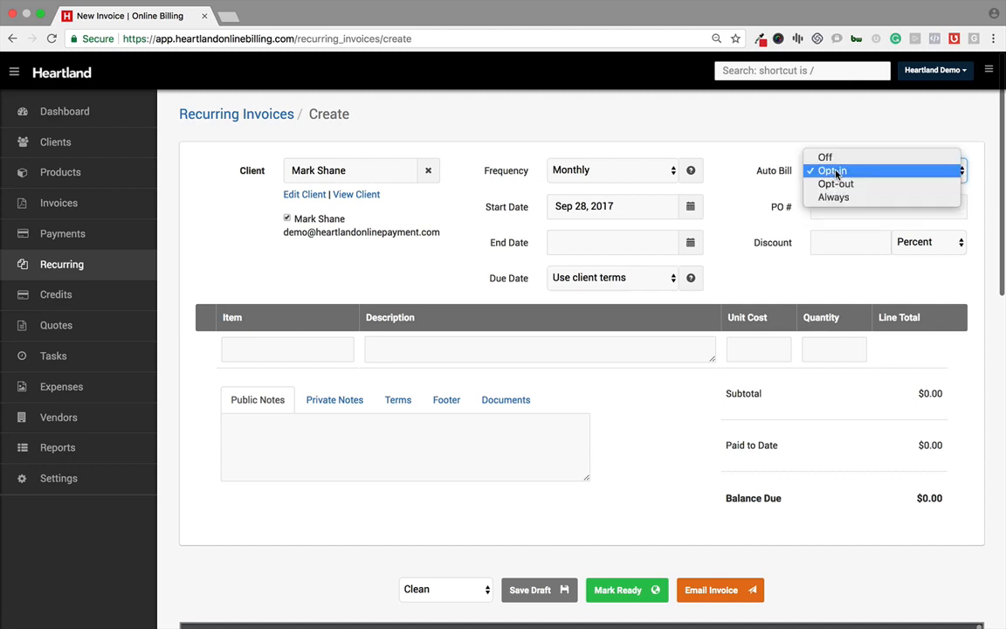
{"action": "left_click", "coordinate": [835, 187]}
{"action": "left_click", "coordinate": [837, 178]}
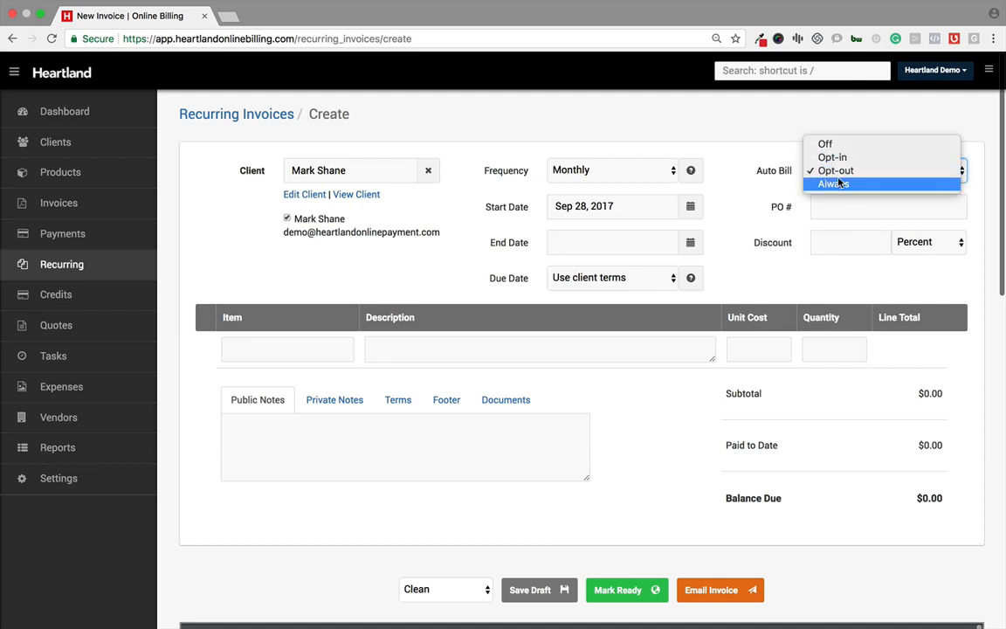
{"action": "left_click", "coordinate": [837, 183]}
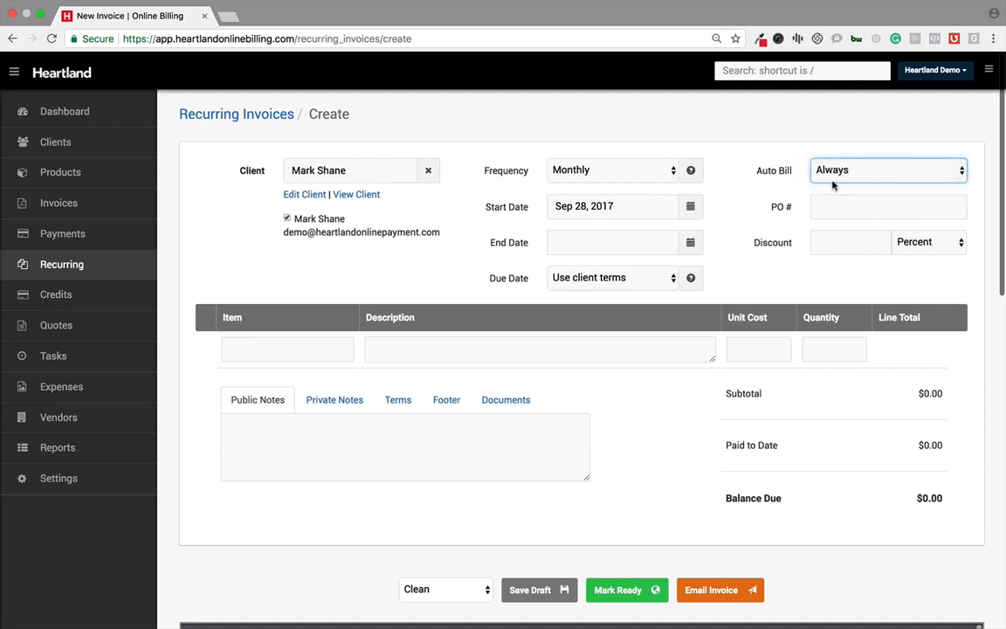
Step: Check the PO number and discount fields and the product list offered for a line item
{"action": "left_click", "coordinate": [815, 208]}
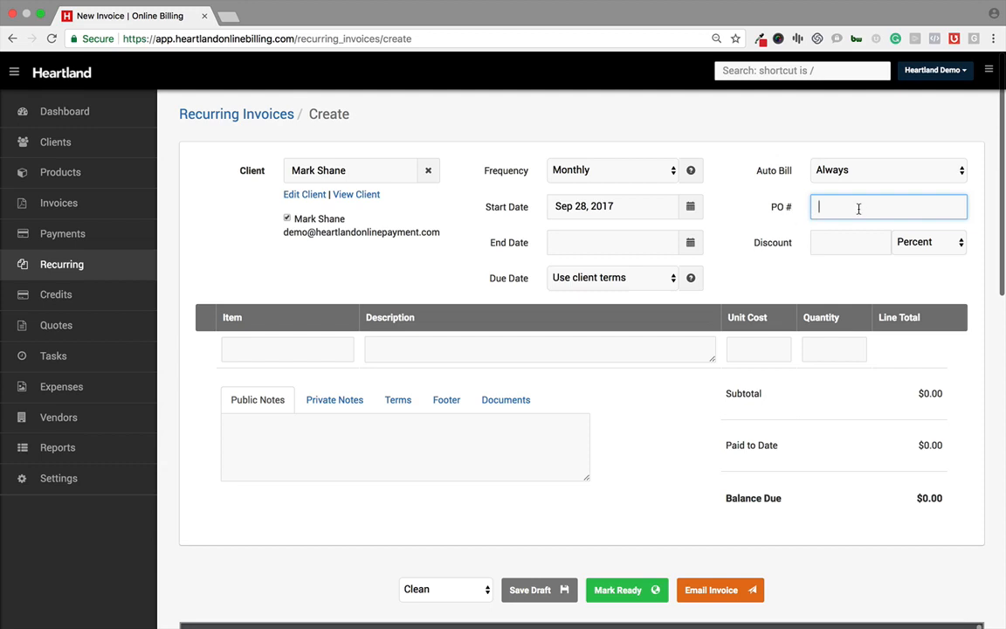
{"action": "left_click", "coordinate": [835, 236]}
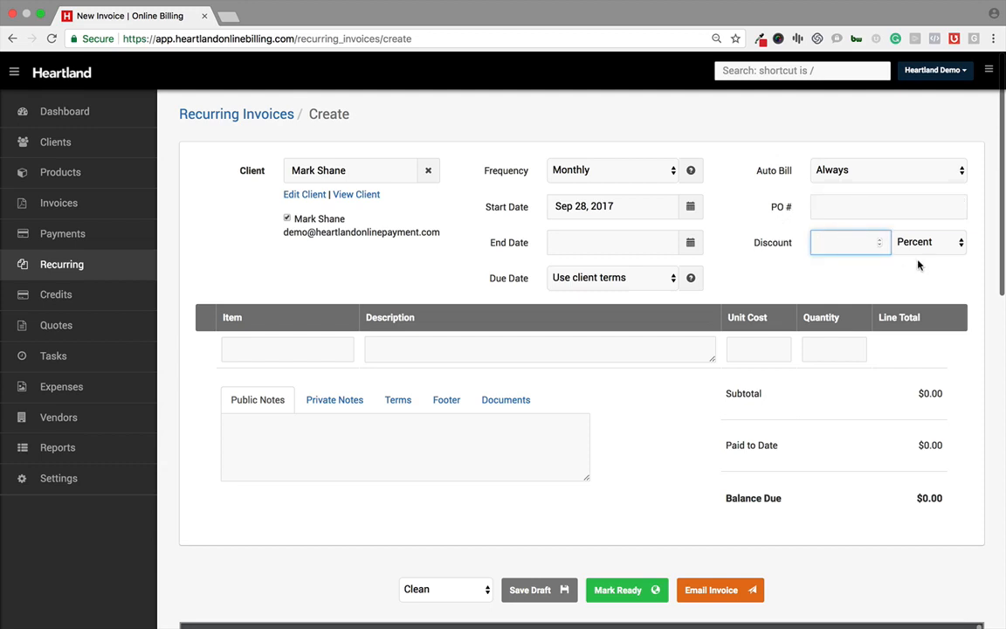
{"action": "scroll", "coordinate": [674, 336], "scroll_direction": "down", "scroll_amount": 2}
{"action": "left_click", "coordinate": [306, 265]}
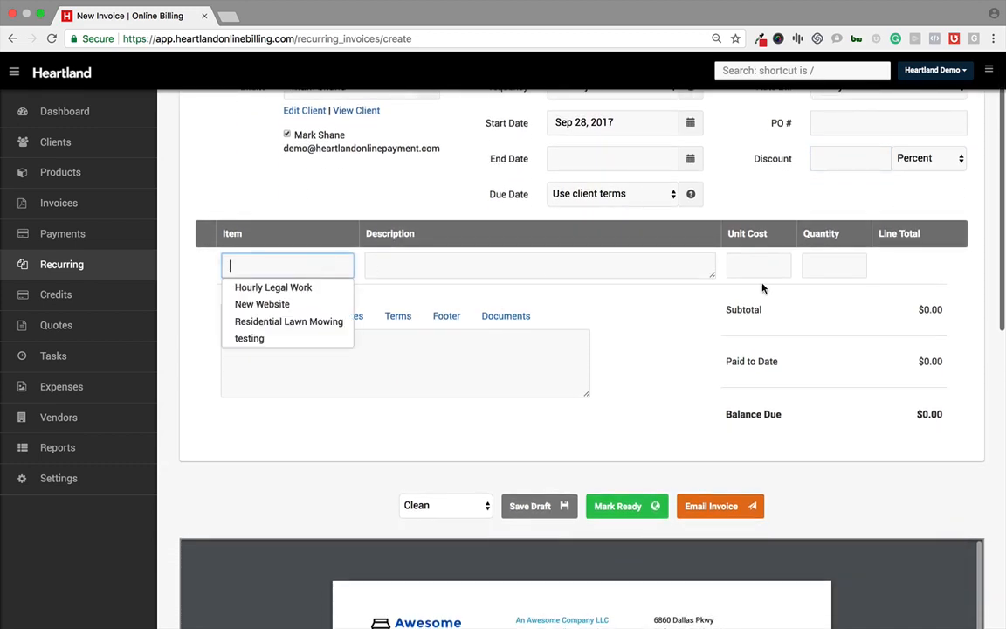
{"action": "scroll", "coordinate": [895, 274], "scroll_direction": "down", "scroll_amount": 2}
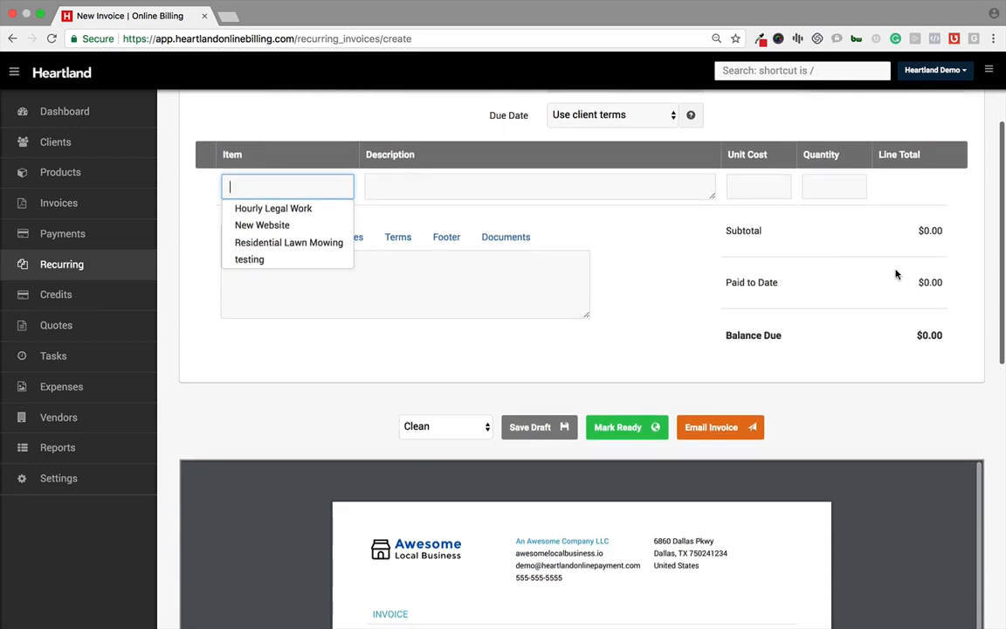
{"action": "scroll", "coordinate": [567, 328], "scroll_direction": "down", "scroll_amount": 1}
Step: Browse the Public Notes, Private Notes, Terms, Footer and Documents tabs and the PDF preview
{"action": "left_click", "coordinate": [440, 254]}
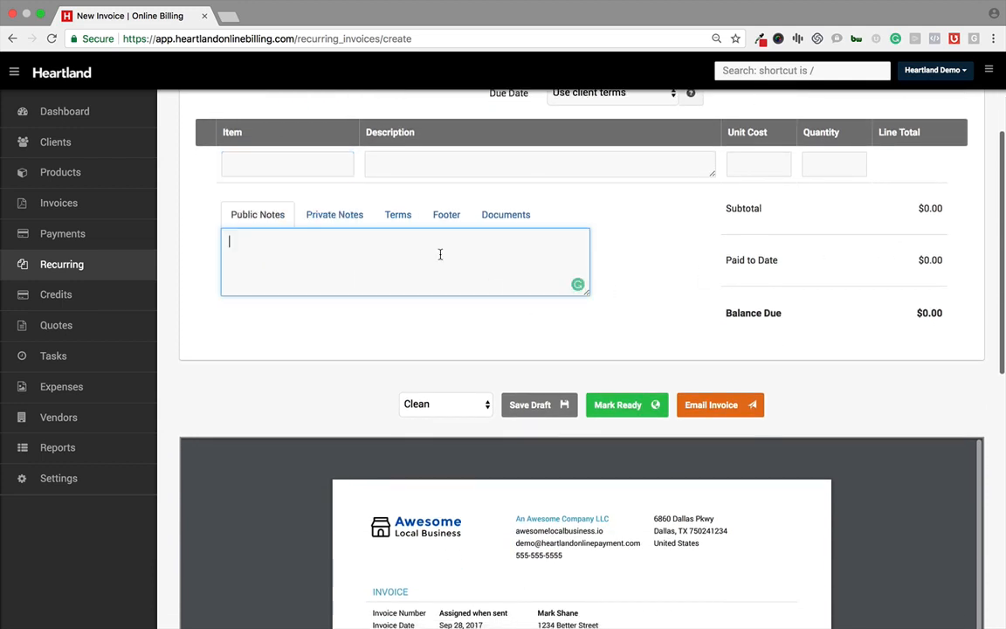
{"action": "left_click", "coordinate": [351, 218]}
{"action": "left_click", "coordinate": [399, 218]}
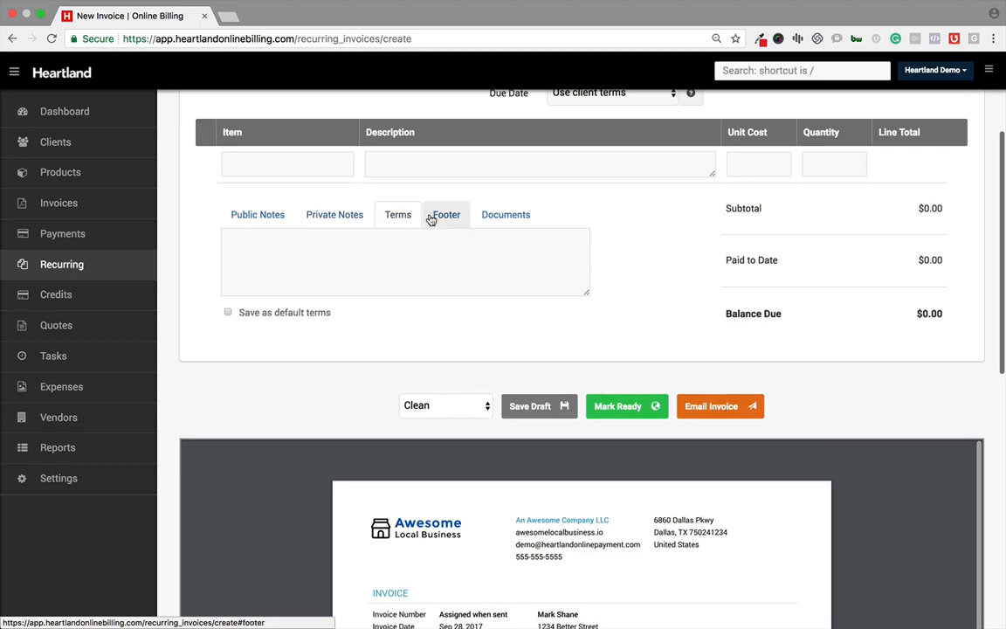
{"action": "left_click", "coordinate": [444, 218]}
{"action": "left_click", "coordinate": [496, 218]}
{"action": "scroll", "coordinate": [579, 314], "scroll_direction": "down", "scroll_amount": 5}
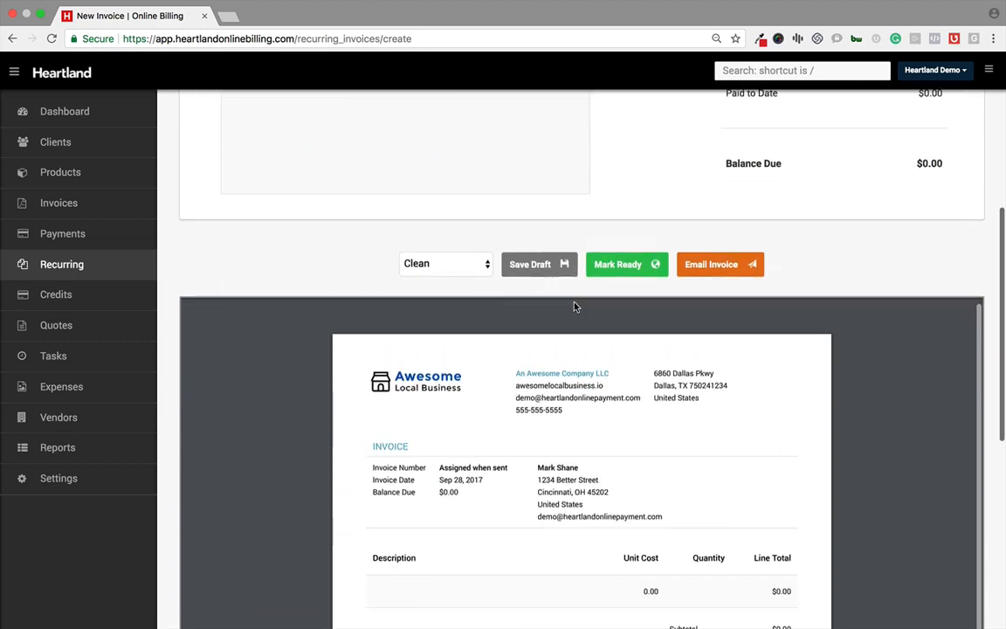
{"action": "scroll", "coordinate": [464, 500], "scroll_direction": "down", "scroll_amount": 3}
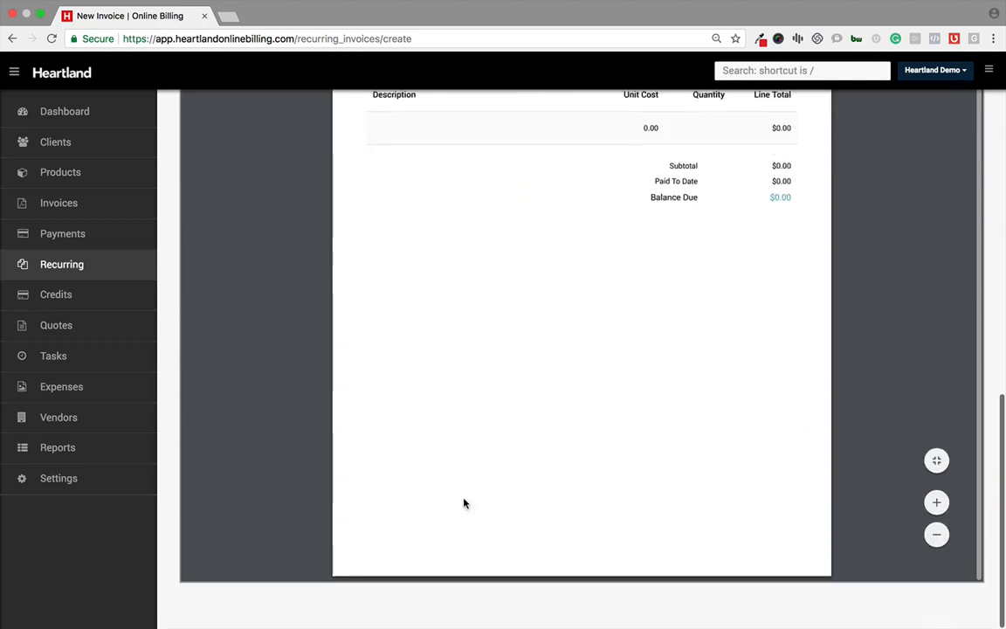
Step: Open a new credit form from the Credits list, pick a client and open the credit date picker
{"action": "scroll", "coordinate": [464, 500], "scroll_direction": "up", "scroll_amount": 10}
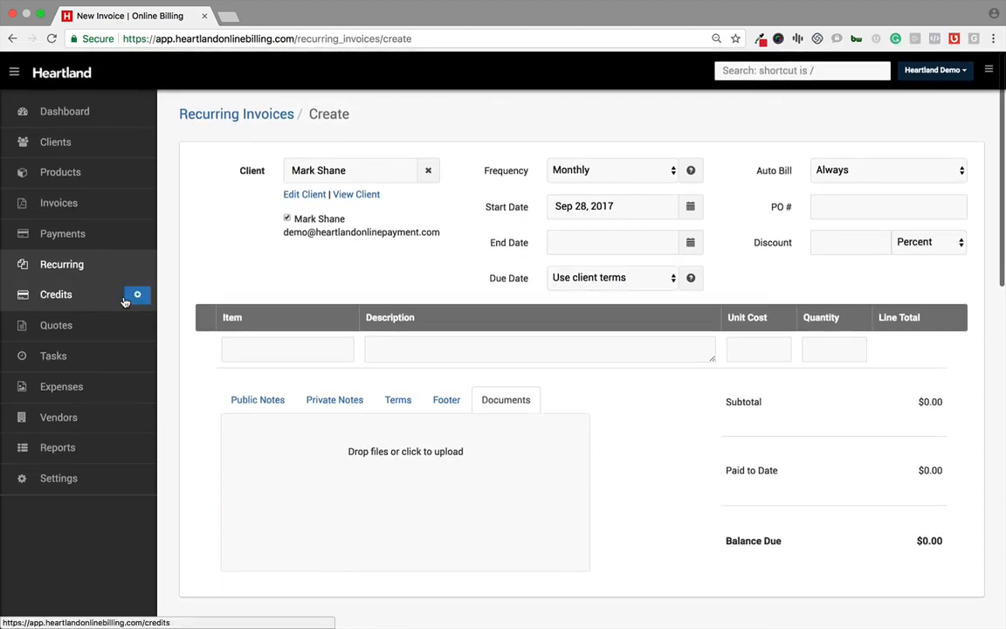
{"action": "left_click", "coordinate": [85, 298]}
{"action": "key", "text": "Return"}
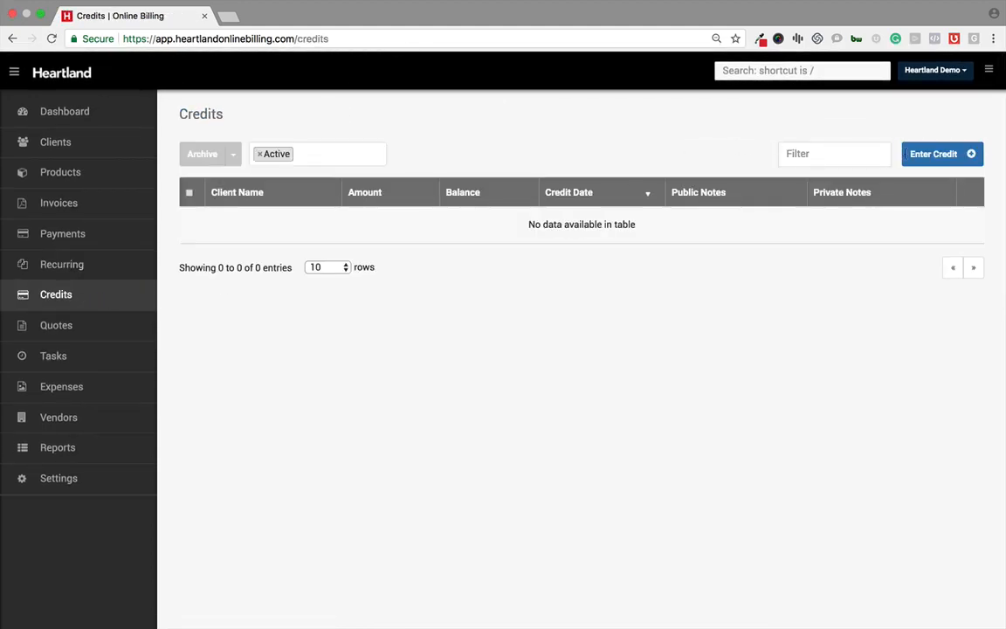
{"action": "left_click", "coordinate": [934, 154]}
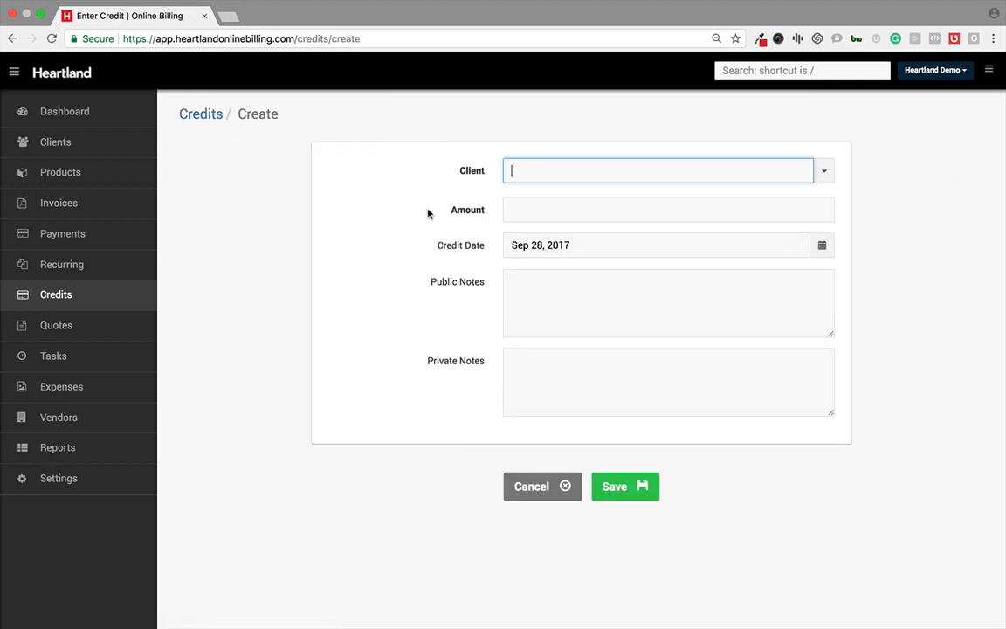
{"action": "left_click", "coordinate": [823, 171]}
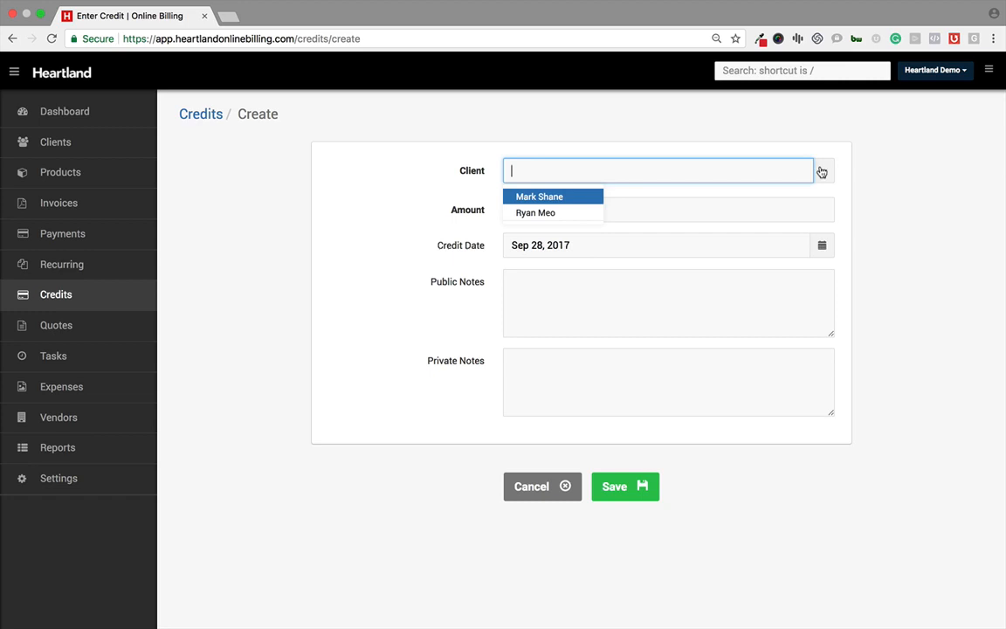
{"action": "left_click", "coordinate": [541, 211]}
{"action": "left_click", "coordinate": [542, 208]}
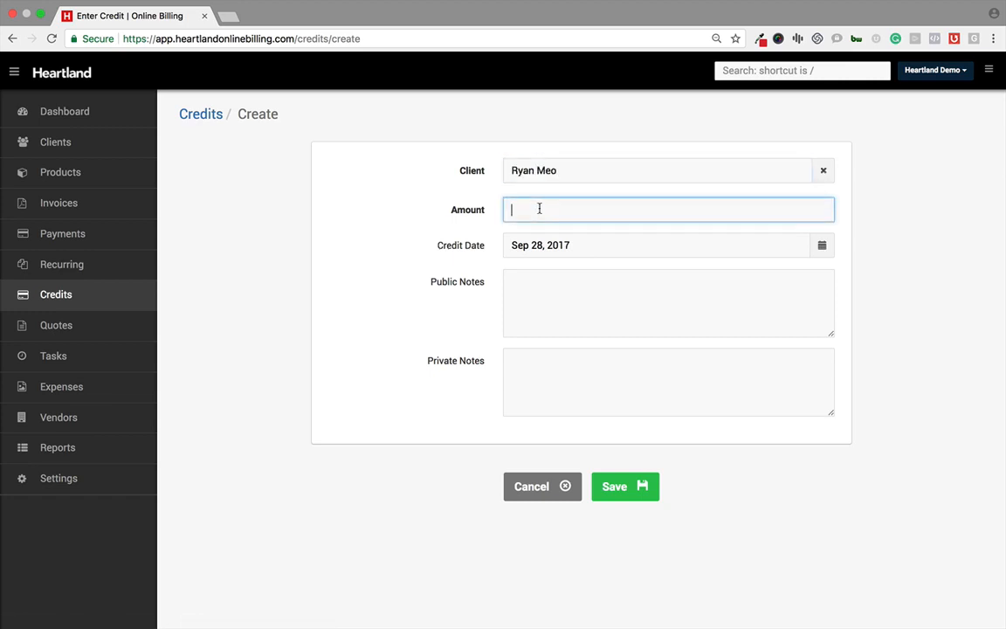
{"action": "left_click", "coordinate": [580, 244]}
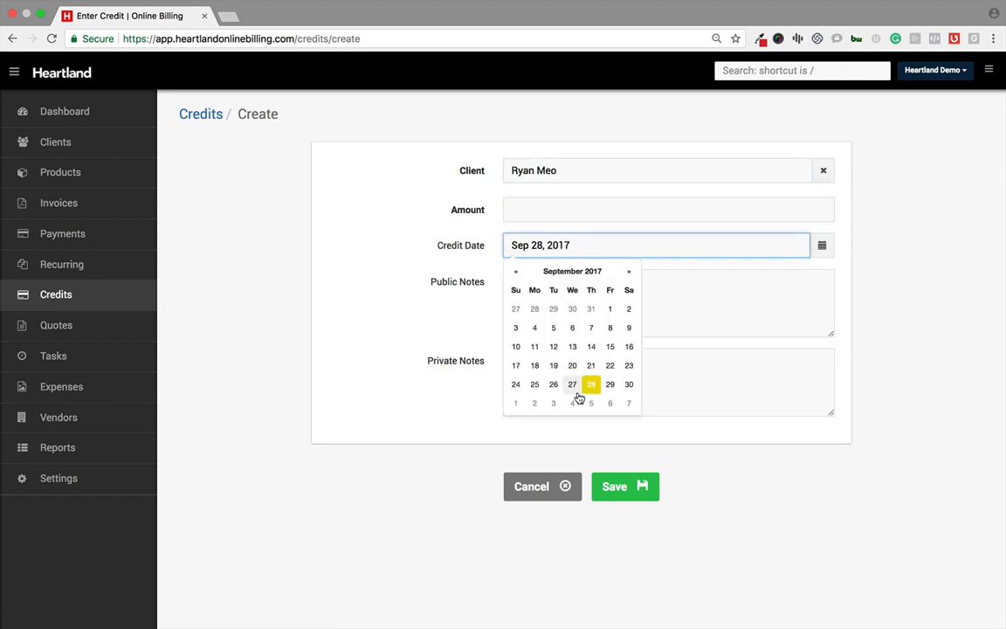
{"action": "left_click", "coordinate": [440, 327]}
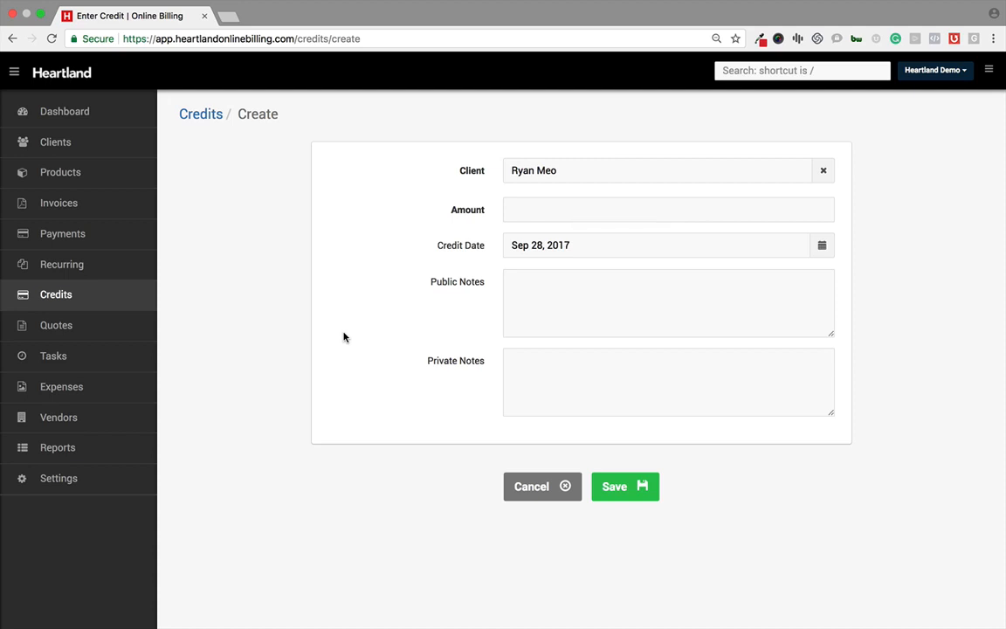
Step: Leave the credit form, open quote 0002 and examine its Partial/Deposit field and discount type options
{"action": "left_click", "coordinate": [76, 331]}
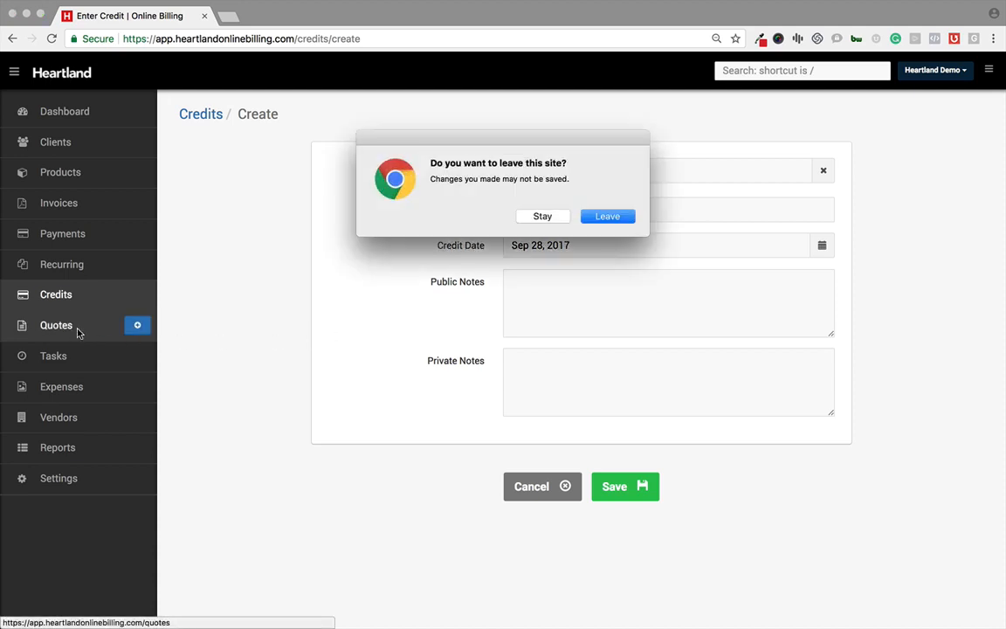
{"action": "key", "text": "Return"}
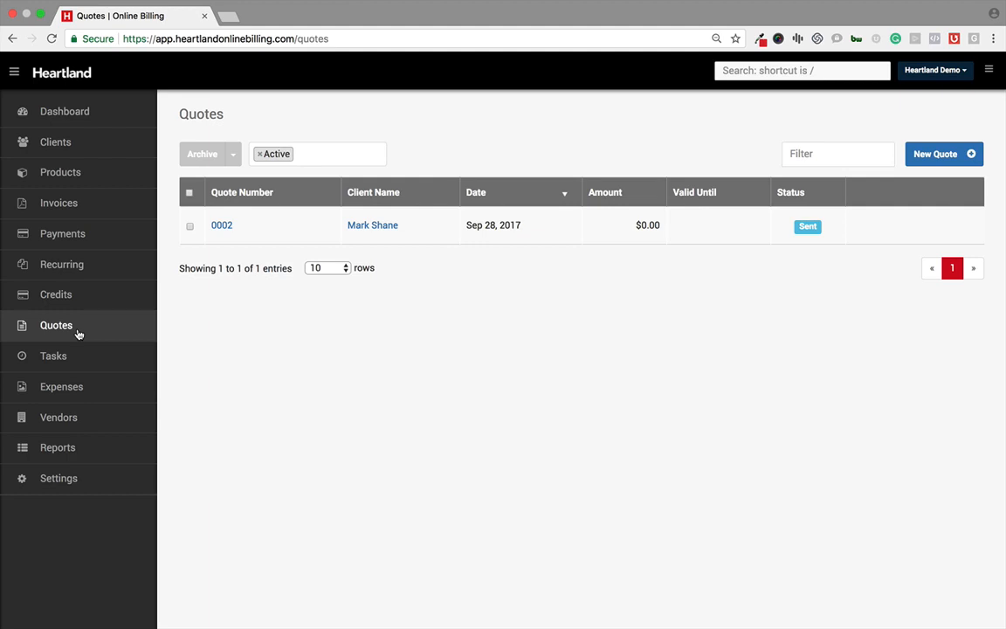
{"action": "left_click", "coordinate": [225, 225]}
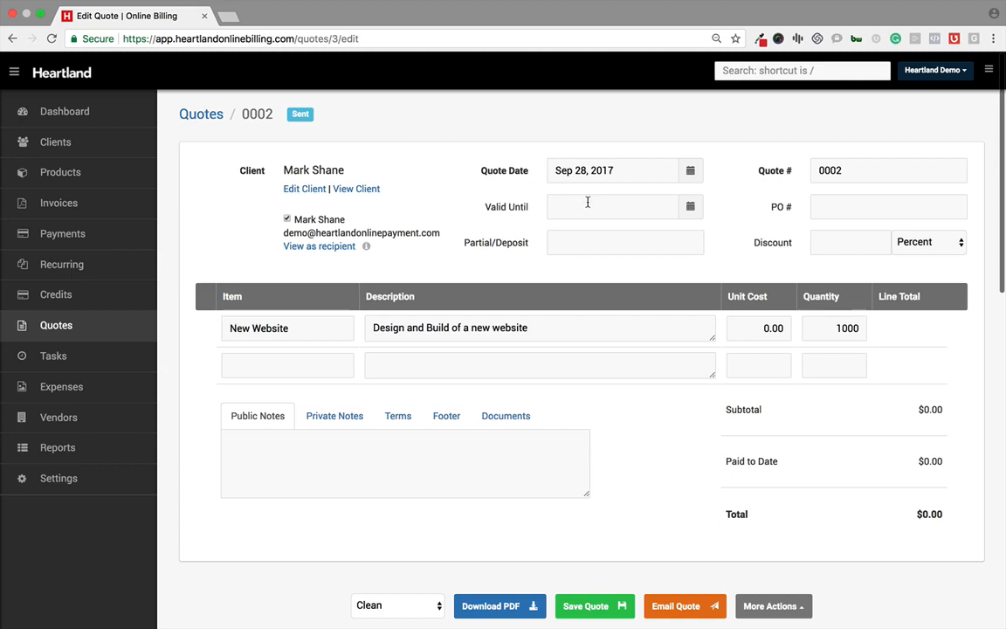
{"action": "left_click", "coordinate": [577, 243]}
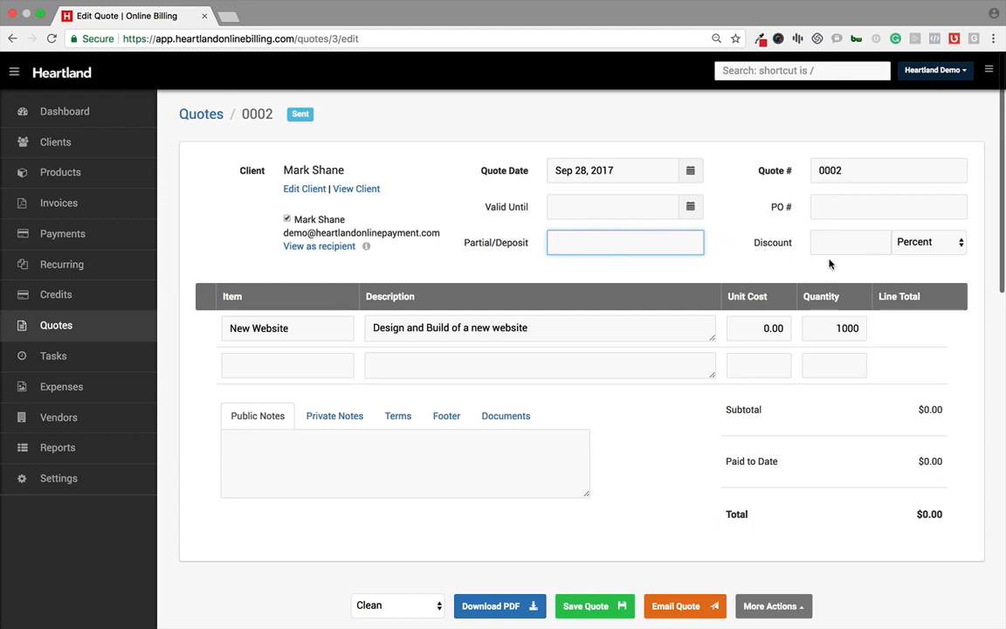
{"action": "left_click", "coordinate": [917, 250]}
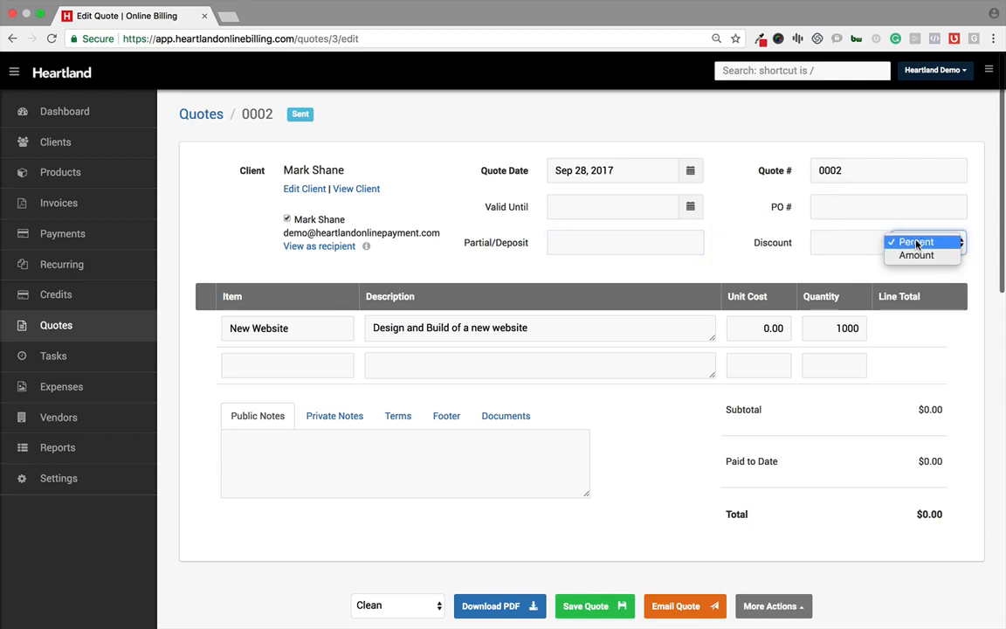
{"action": "left_click", "coordinate": [862, 274]}
Step: Scroll through the quote's PDF preview and browse the available quote design styles
{"action": "scroll", "coordinate": [361, 286], "scroll_direction": "down", "scroll_amount": 1}
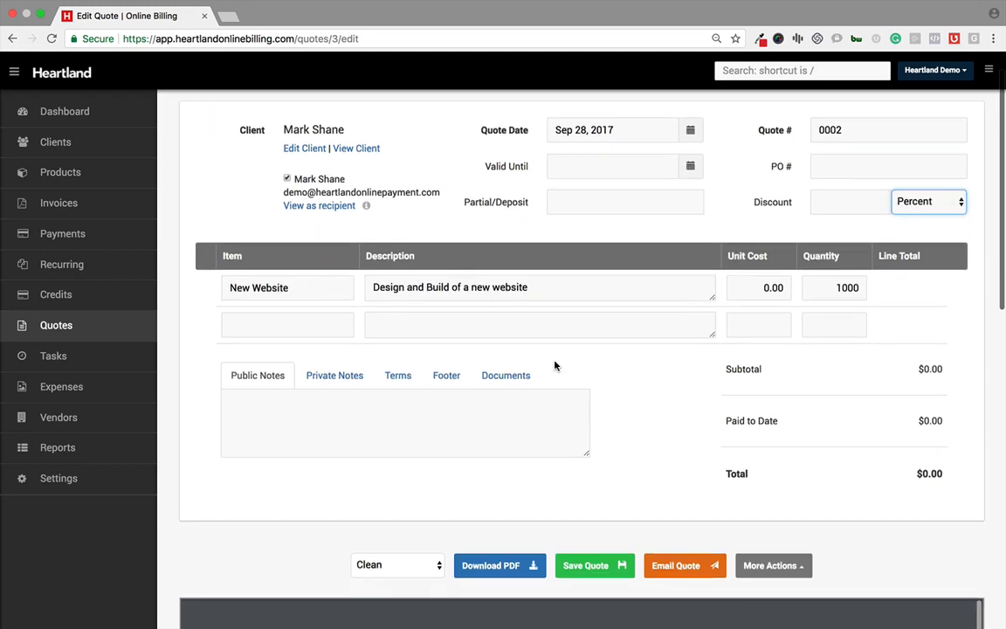
{"action": "scroll", "coordinate": [555, 365], "scroll_direction": "down", "scroll_amount": 3}
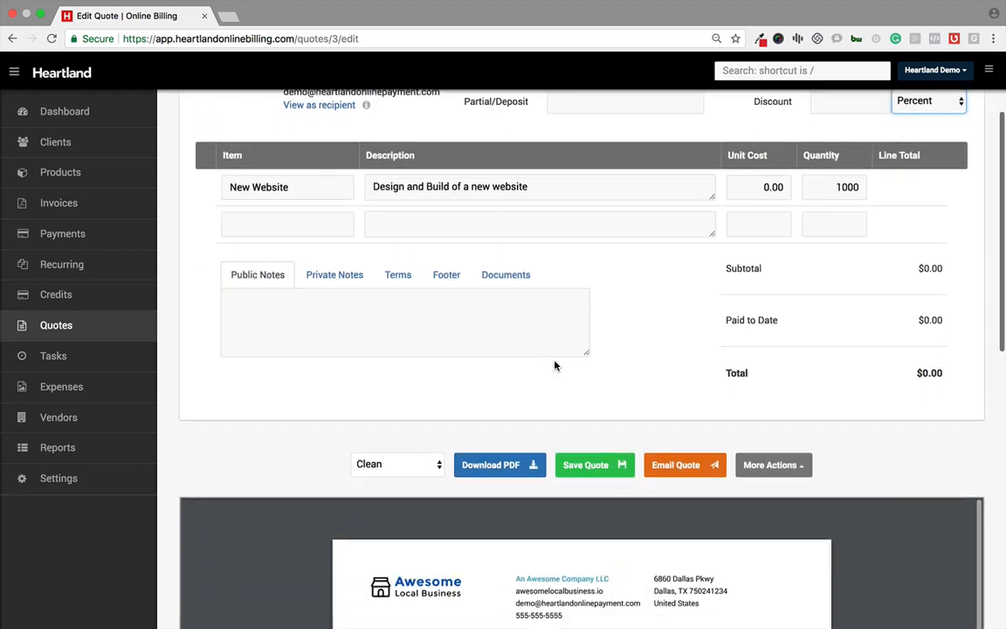
{"action": "scroll", "coordinate": [555, 363], "scroll_direction": "down", "scroll_amount": 4}
{"action": "scroll", "coordinate": [555, 364], "scroll_direction": "up", "scroll_amount": 6}
{"action": "scroll", "coordinate": [555, 361], "scroll_direction": "down", "scroll_amount": 1}
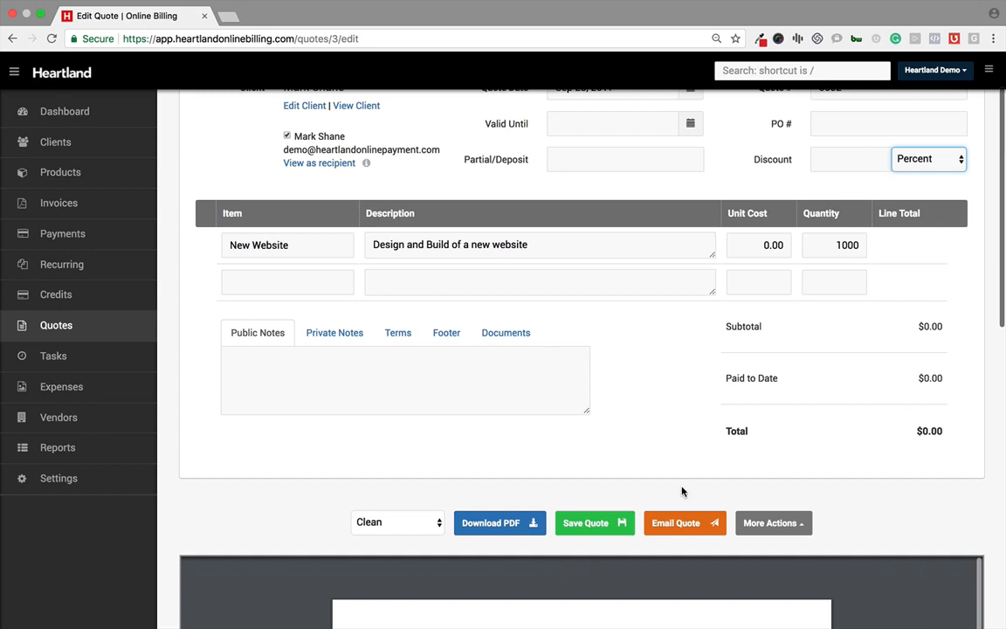
{"action": "scroll", "coordinate": [682, 491], "scroll_direction": "down", "scroll_amount": 4}
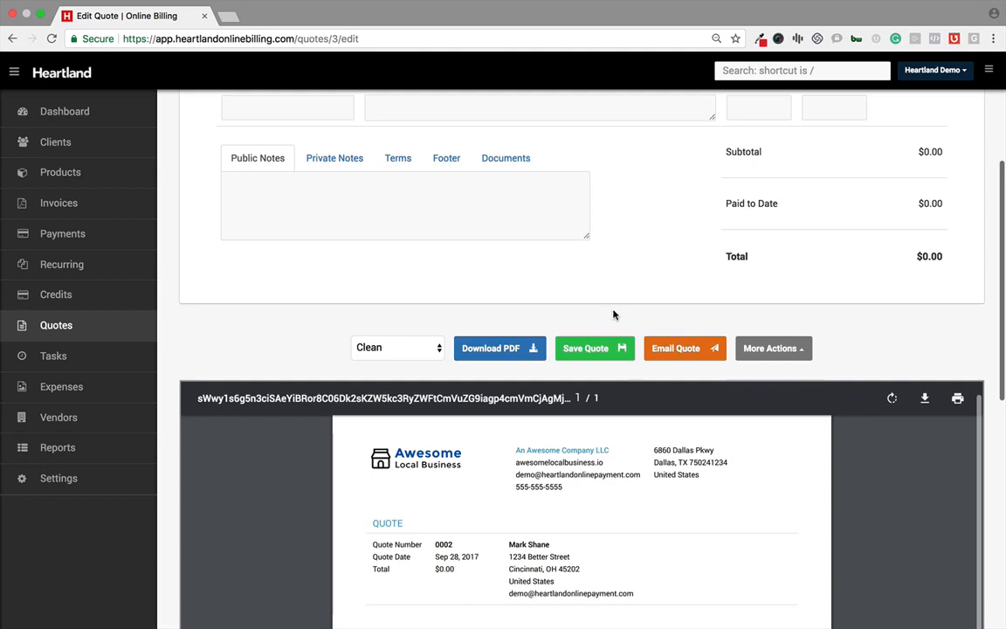
{"action": "scroll", "coordinate": [613, 314], "scroll_direction": "down", "scroll_amount": 2}
{"action": "left_click", "coordinate": [406, 255]}
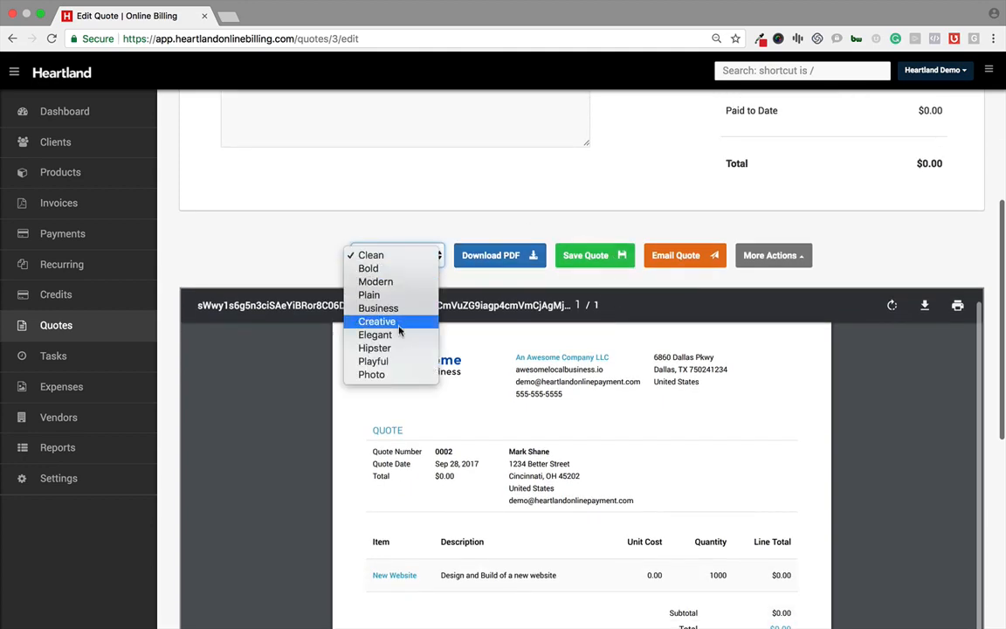
{"action": "left_click", "coordinate": [471, 465]}
{"action": "scroll", "coordinate": [472, 470], "scroll_direction": "down", "scroll_amount": 5}
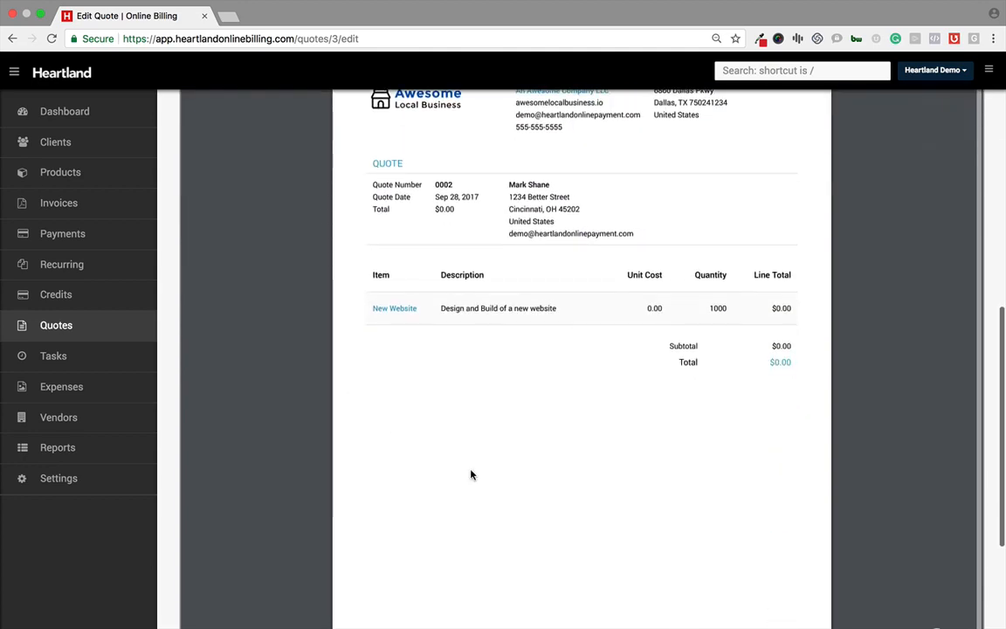
{"action": "scroll", "coordinate": [471, 474], "scroll_direction": "up", "scroll_amount": 1}
{"action": "scroll", "coordinate": [471, 475], "scroll_direction": "up", "scroll_amount": 9}
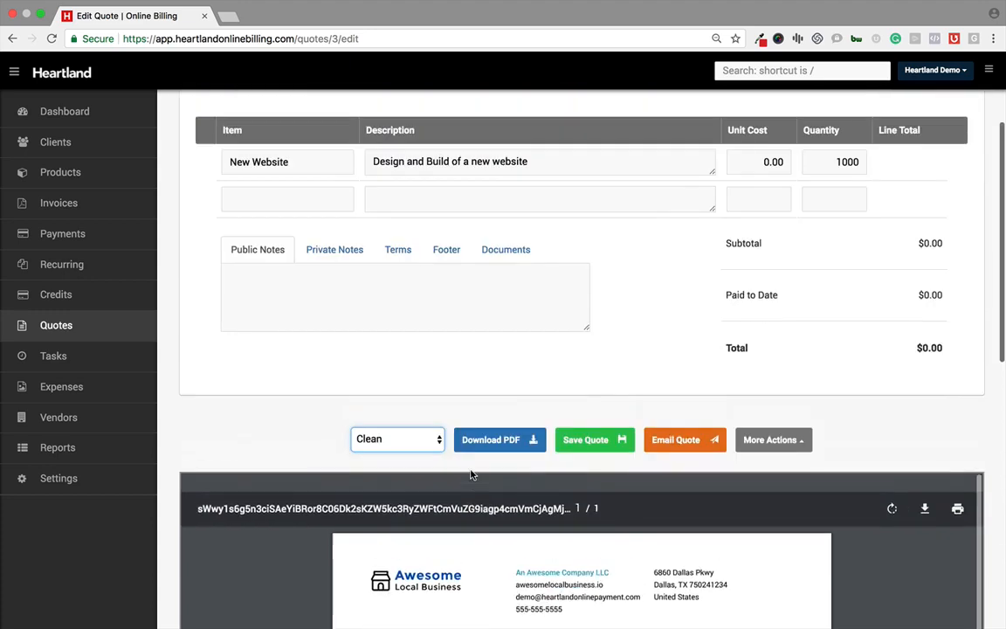
{"action": "scroll", "coordinate": [471, 475], "scroll_direction": "up", "scroll_amount": 3}
Step: Open the Tasks list, view the logged task's client page, and return to the tasks
{"action": "left_click", "coordinate": [95, 365]}
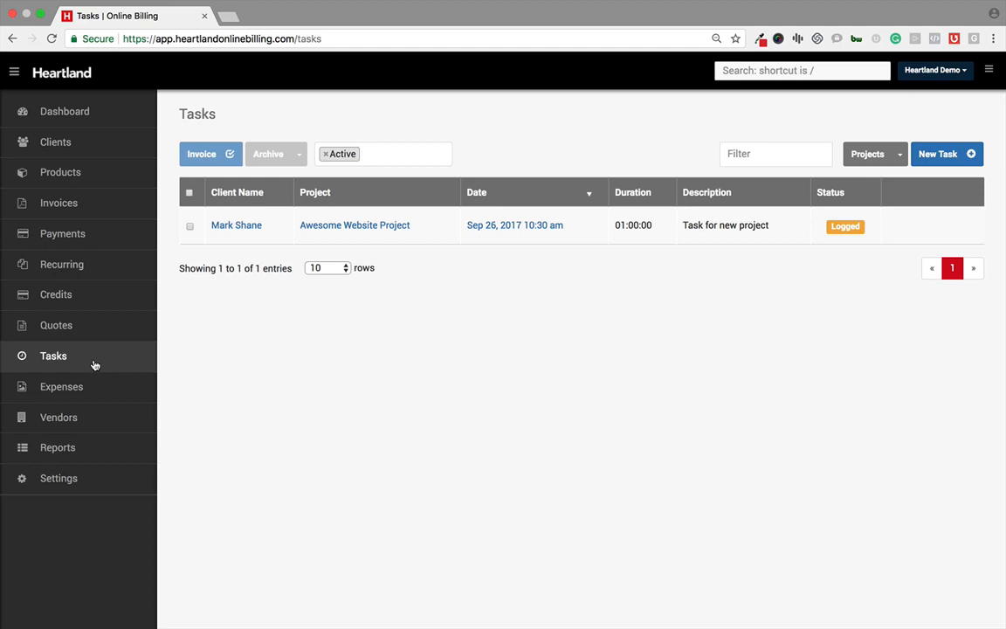
{"action": "left_click", "coordinate": [225, 227]}
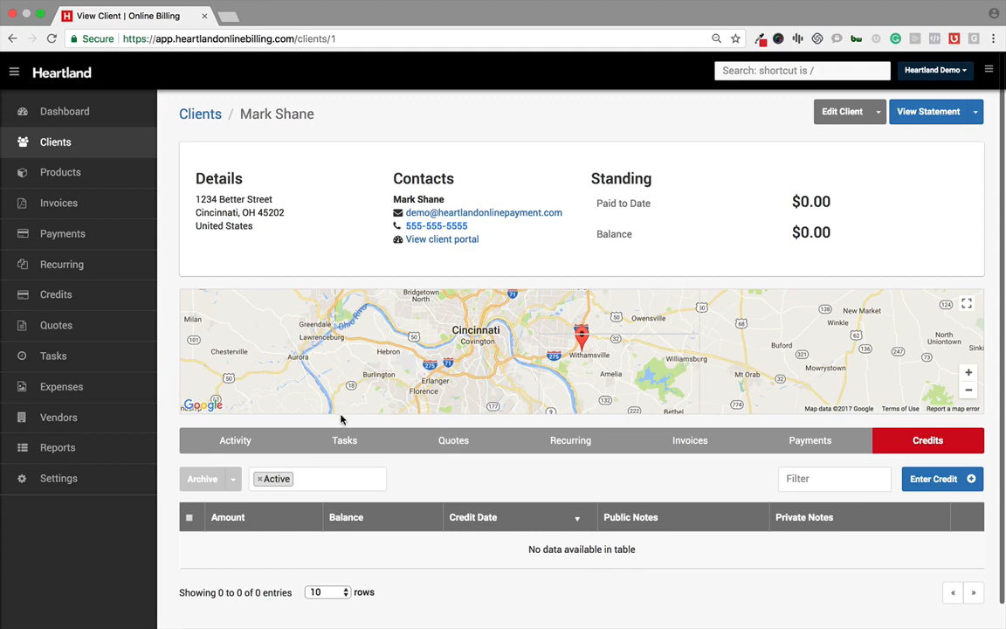
{"action": "scroll", "coordinate": [343, 417], "scroll_direction": "down", "scroll_amount": 2}
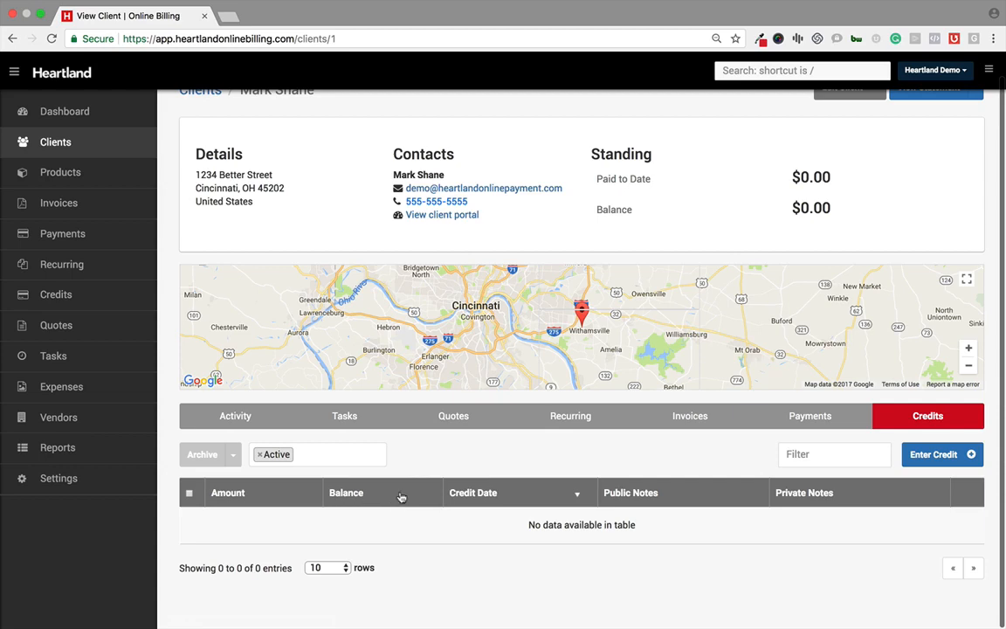
{"action": "left_click", "coordinate": [13, 39]}
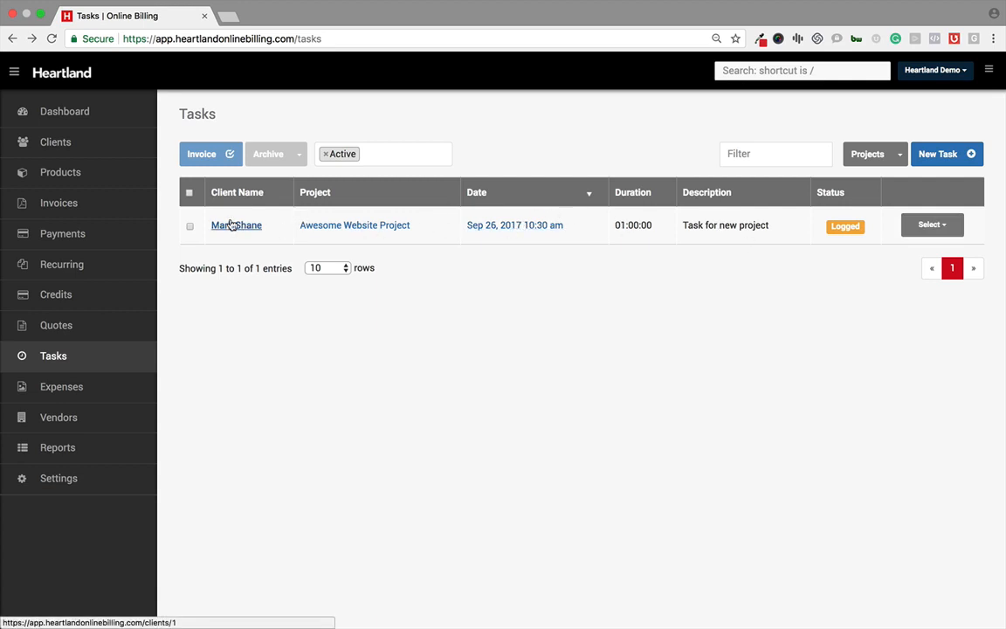
Step: Open the task's edit page from its action menu and inspect the More Actions options
{"action": "left_click", "coordinate": [952, 229]}
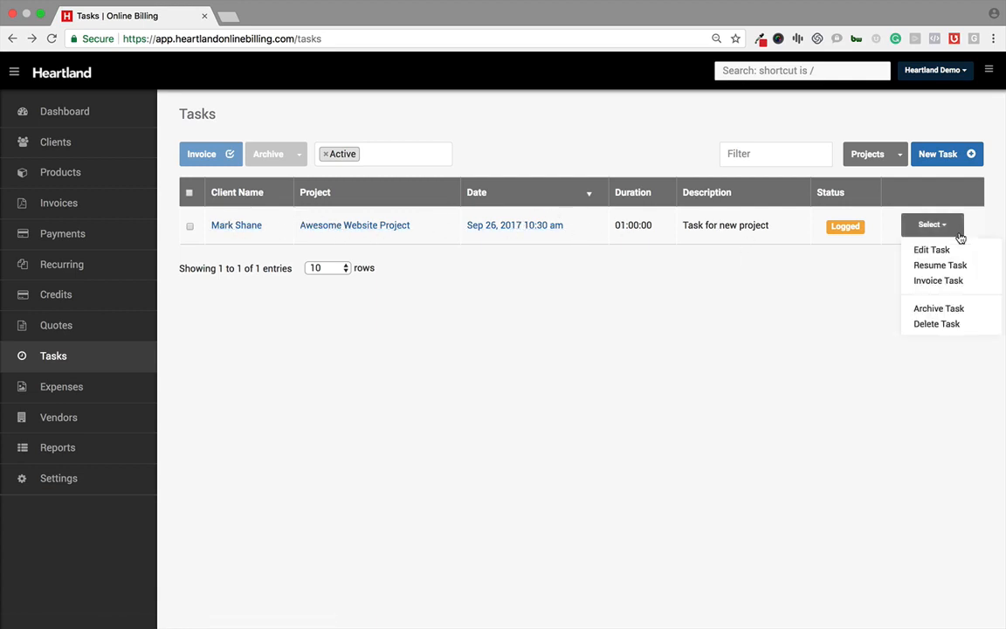
{"action": "left_click", "coordinate": [866, 249]}
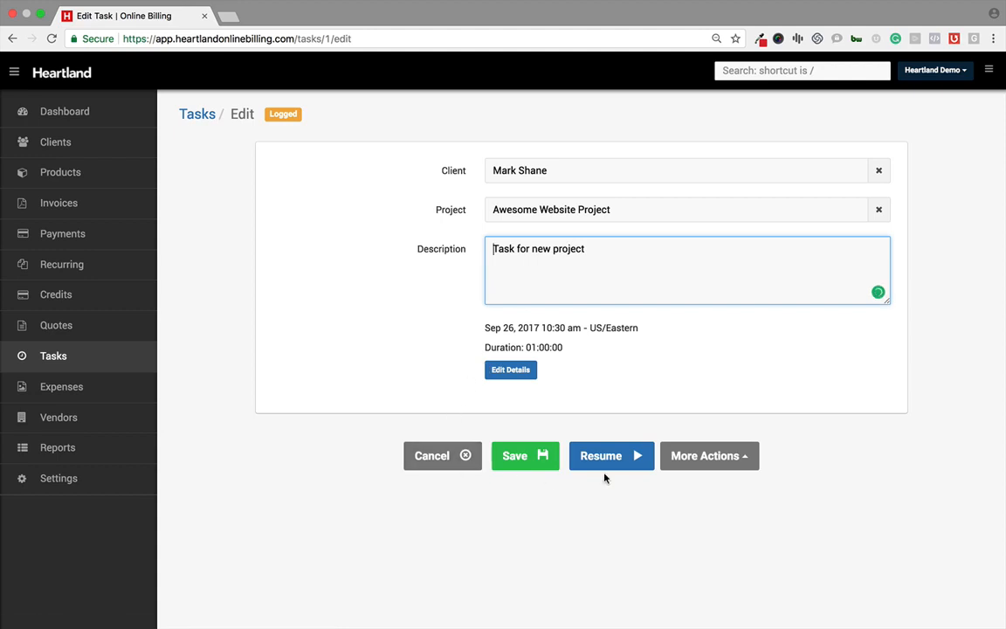
{"action": "left_click", "coordinate": [739, 462]}
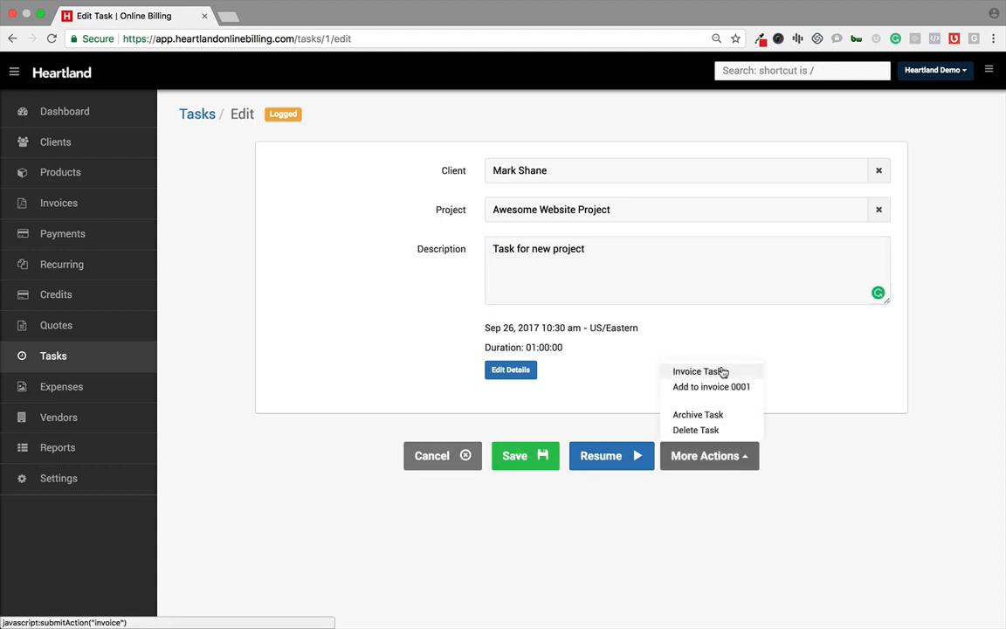
{"action": "left_click", "coordinate": [382, 355]}
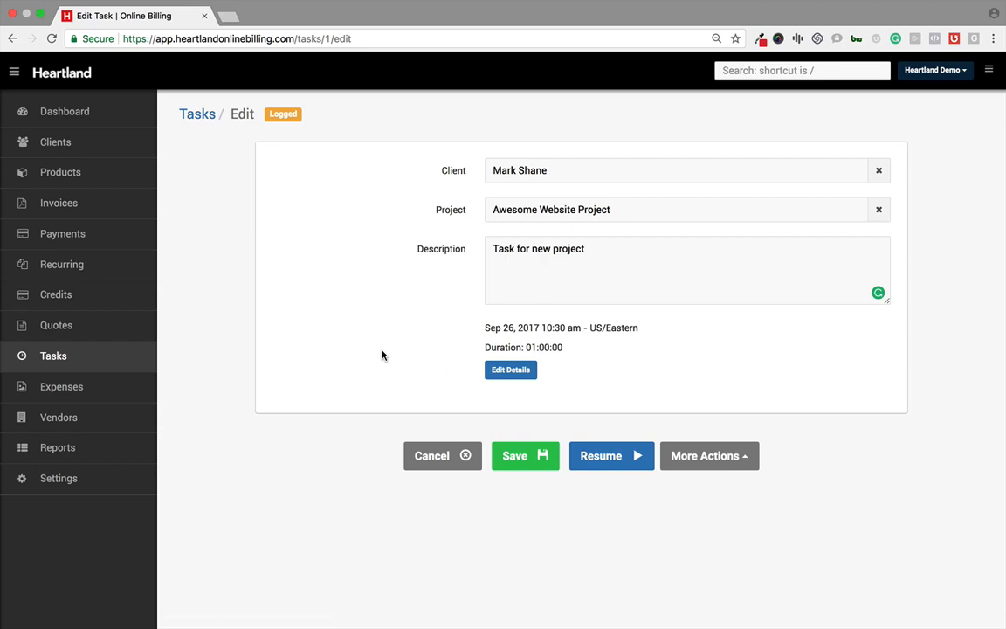
Step: Visit the Expenses, Vendors and Reports pages in turn
{"action": "left_click", "coordinate": [61, 387]}
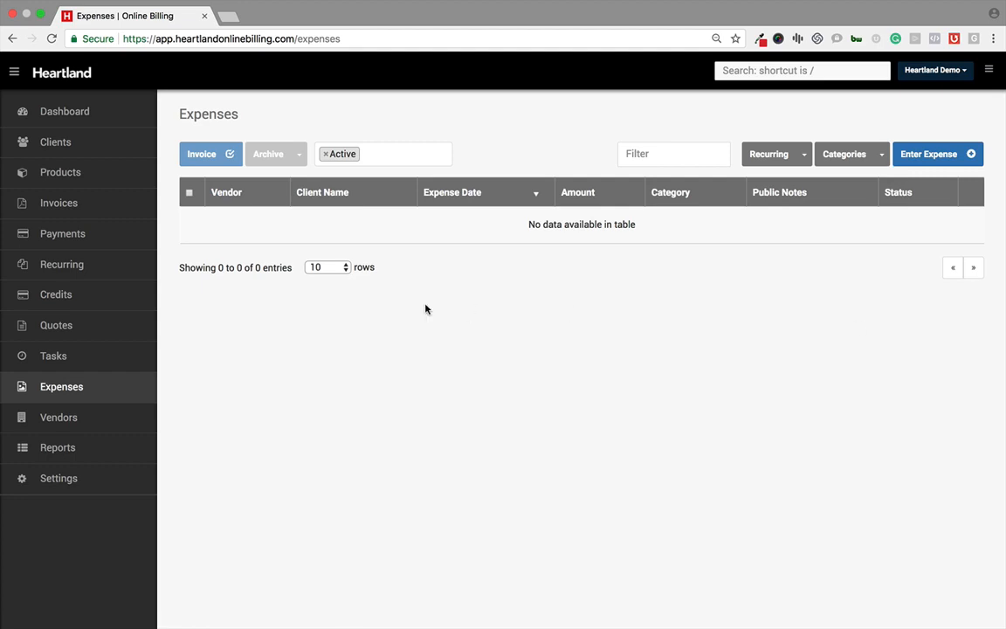
{"action": "left_click", "coordinate": [42, 418]}
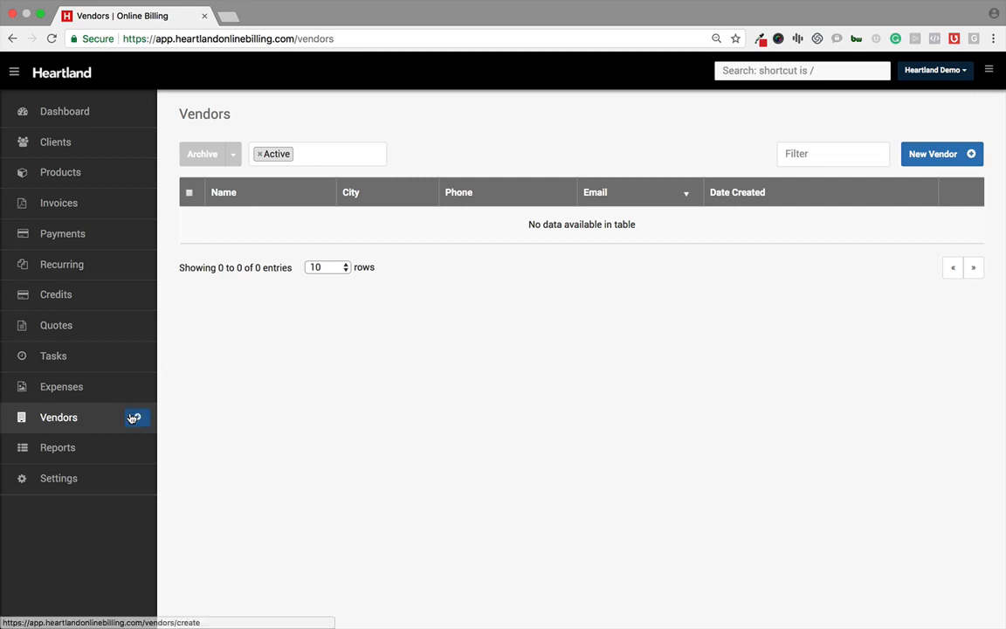
{"action": "left_click", "coordinate": [84, 443]}
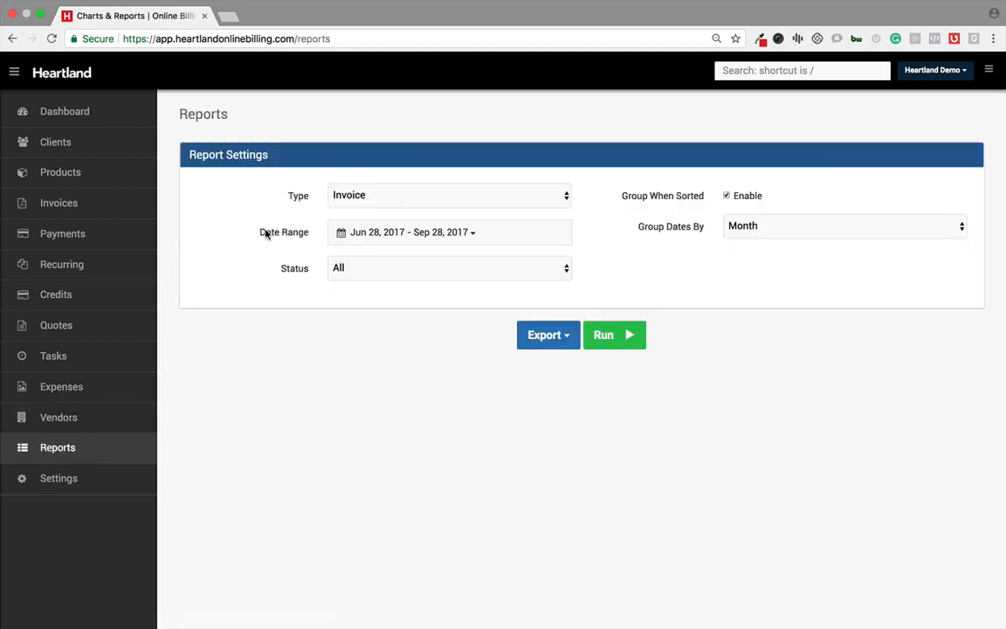
Step: Inspect the report settings' Type, Date Range, Status and Group Dates By options without changing any of them
{"action": "left_click", "coordinate": [365, 204]}
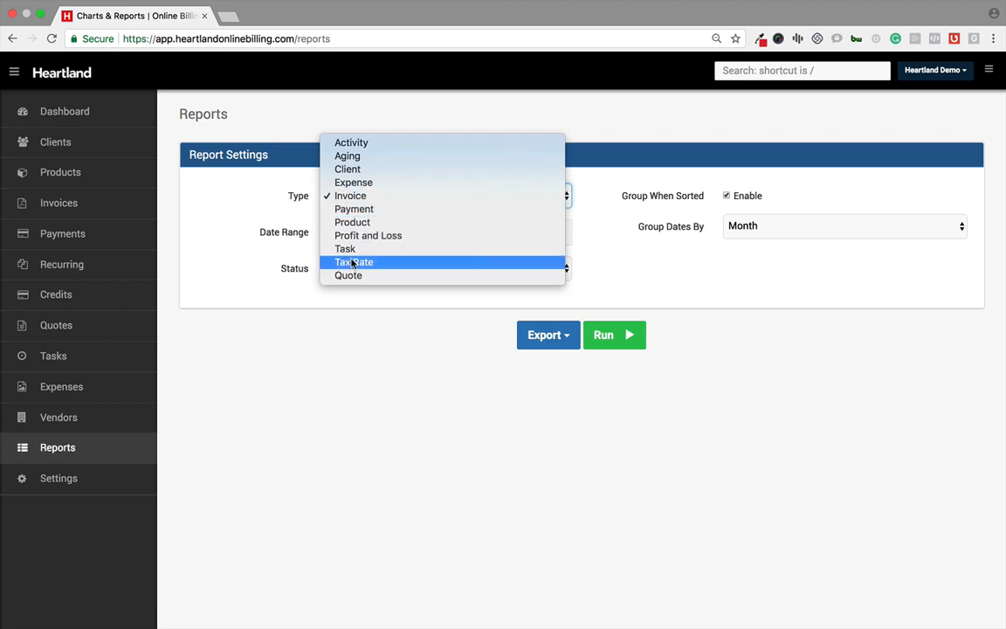
{"action": "left_click", "coordinate": [345, 295]}
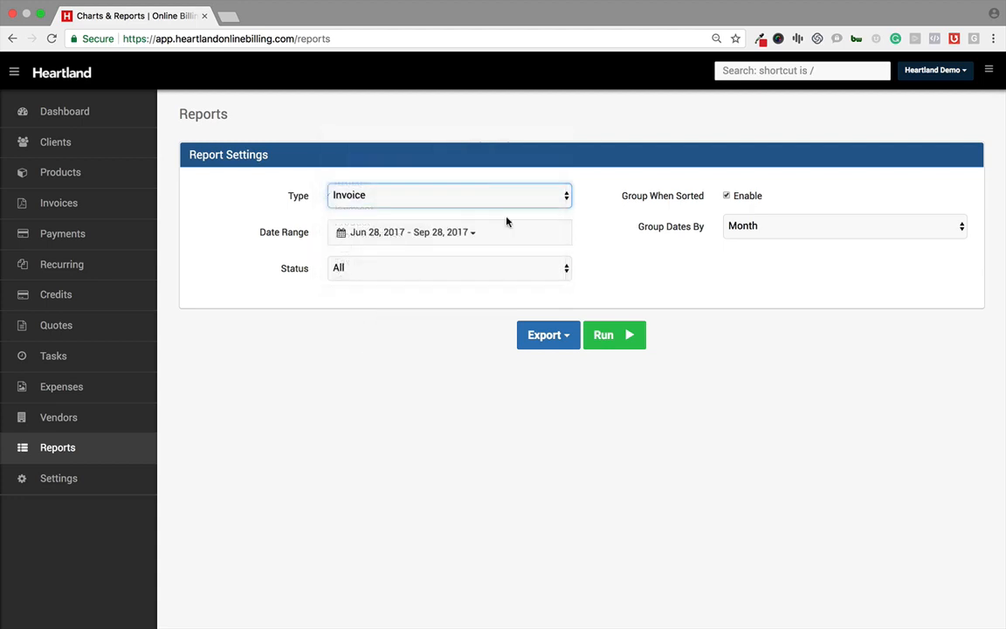
{"action": "left_click", "coordinate": [409, 229]}
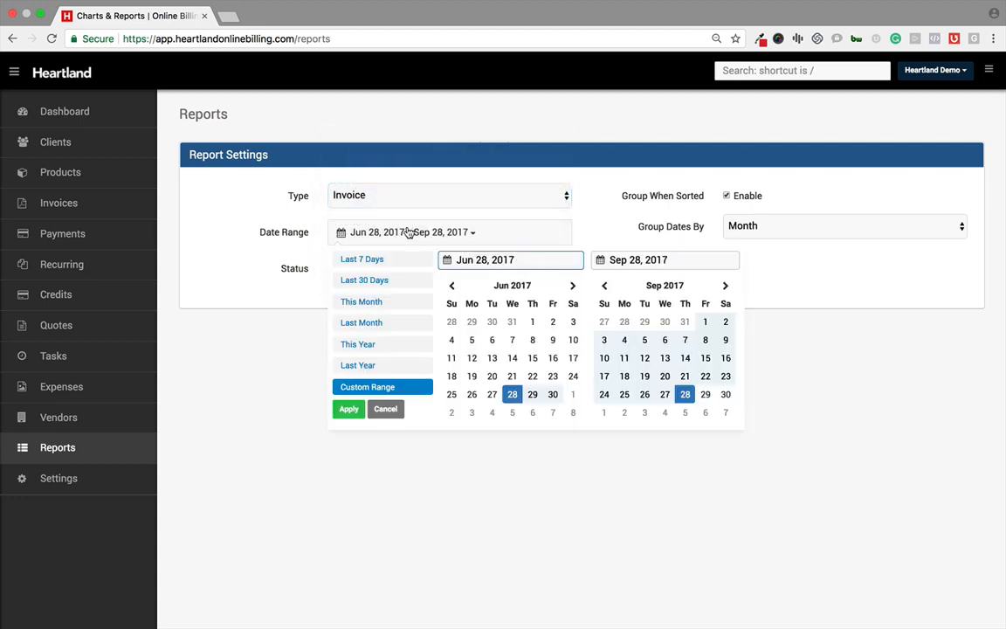
{"action": "left_click", "coordinate": [316, 325]}
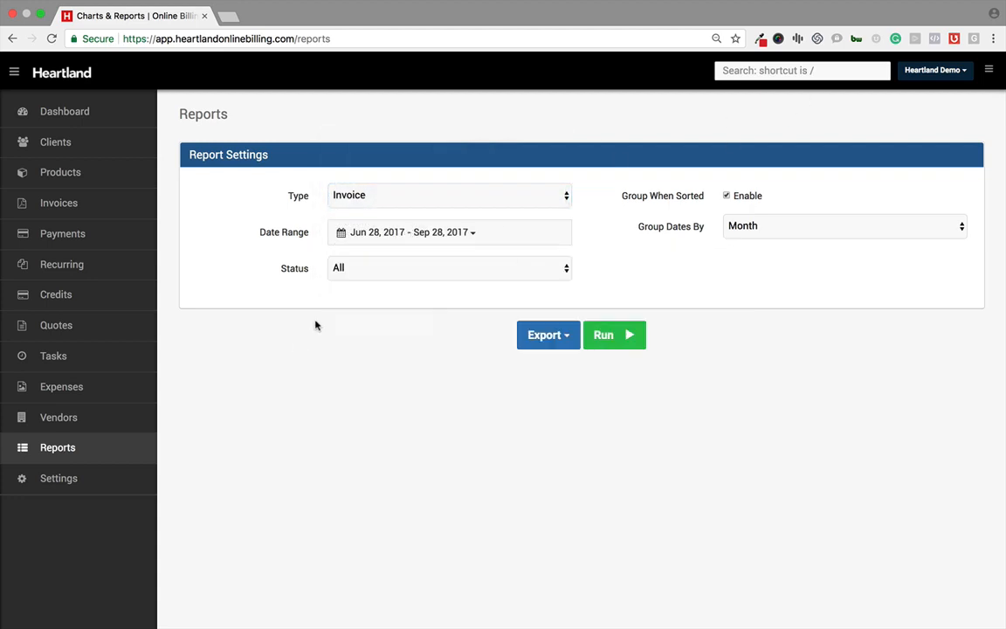
{"action": "left_click", "coordinate": [395, 272]}
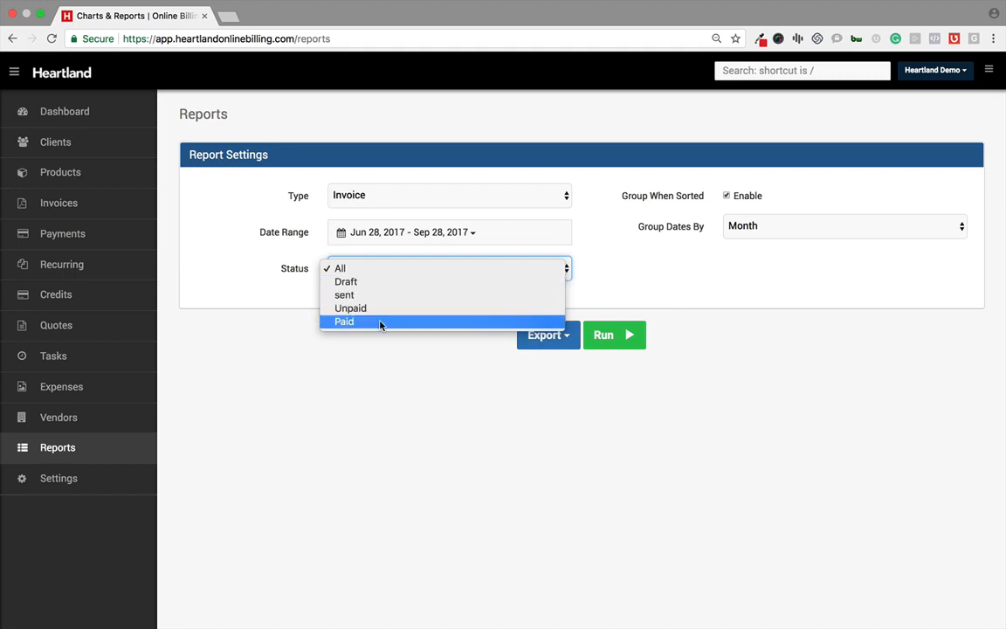
{"action": "left_click", "coordinate": [371, 421]}
{"action": "left_click", "coordinate": [743, 228]}
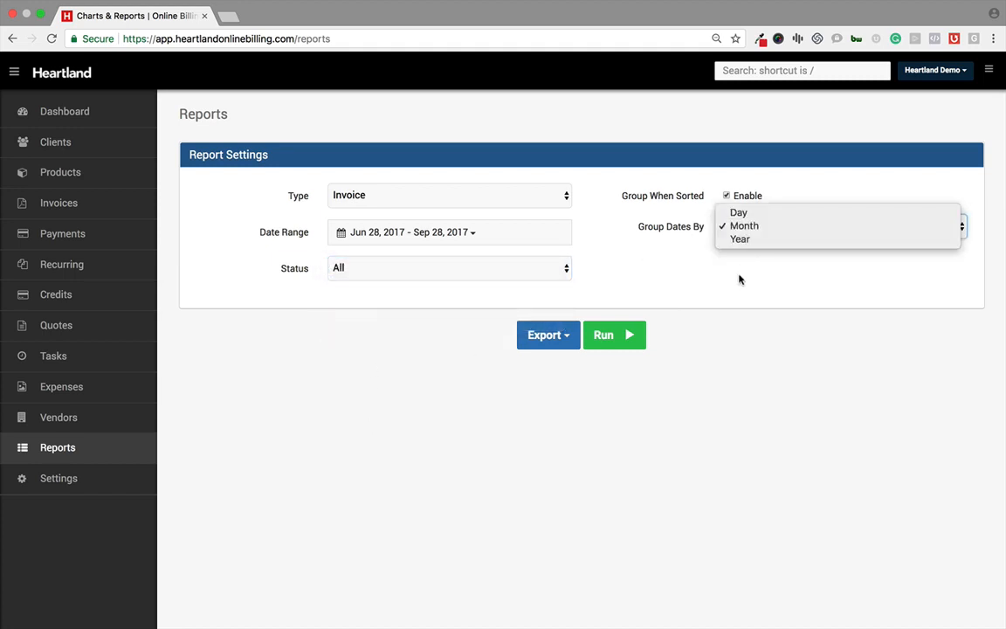
{"action": "left_click", "coordinate": [739, 299]}
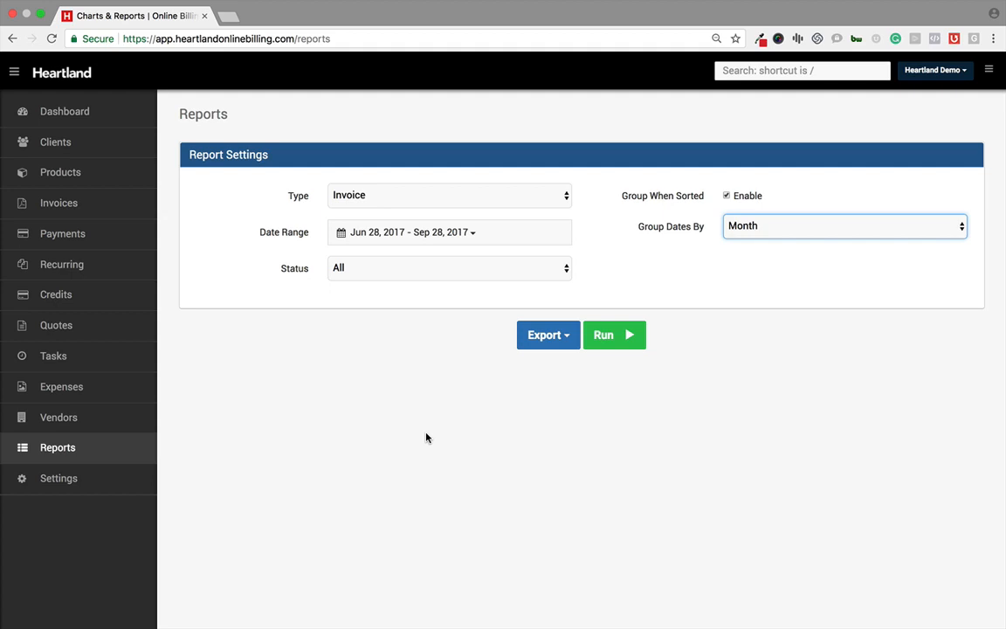
Step: Open Settings and scroll through the Invoice Settings page and its list of settings sections
{"action": "left_click", "coordinate": [75, 480]}
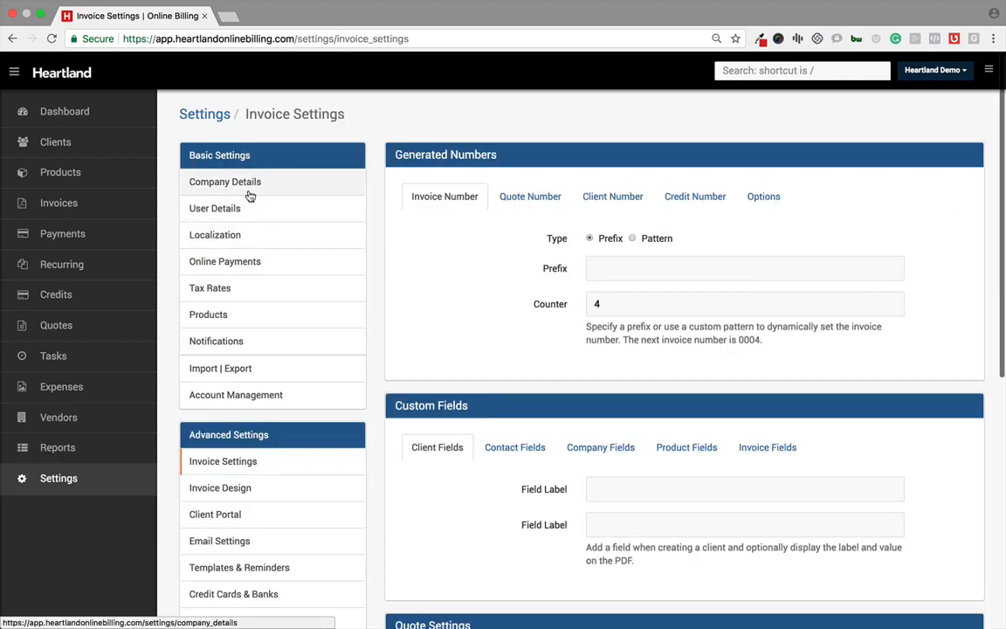
{"action": "scroll", "coordinate": [249, 196], "scroll_direction": "down", "scroll_amount": 1}
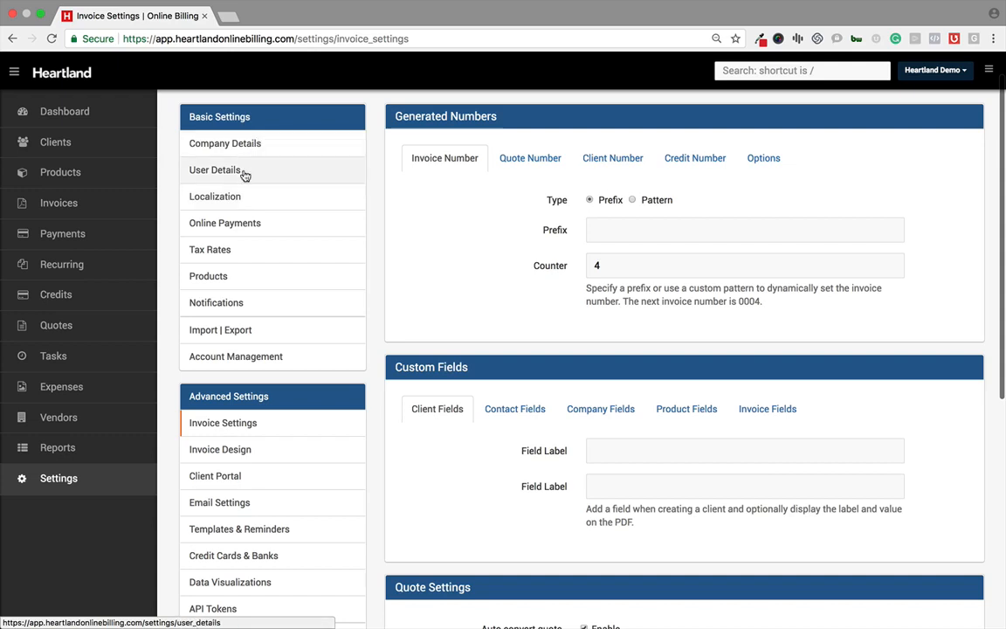
{"action": "scroll", "coordinate": [232, 284], "scroll_direction": "down", "scroll_amount": 1}
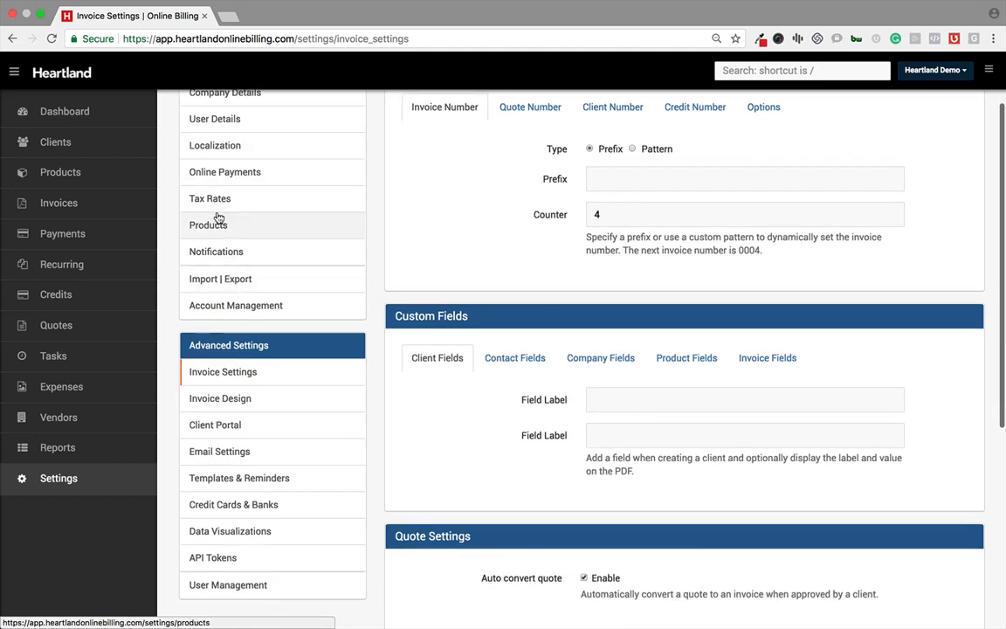
{"action": "scroll", "coordinate": [218, 202], "scroll_direction": "up", "scroll_amount": 1}
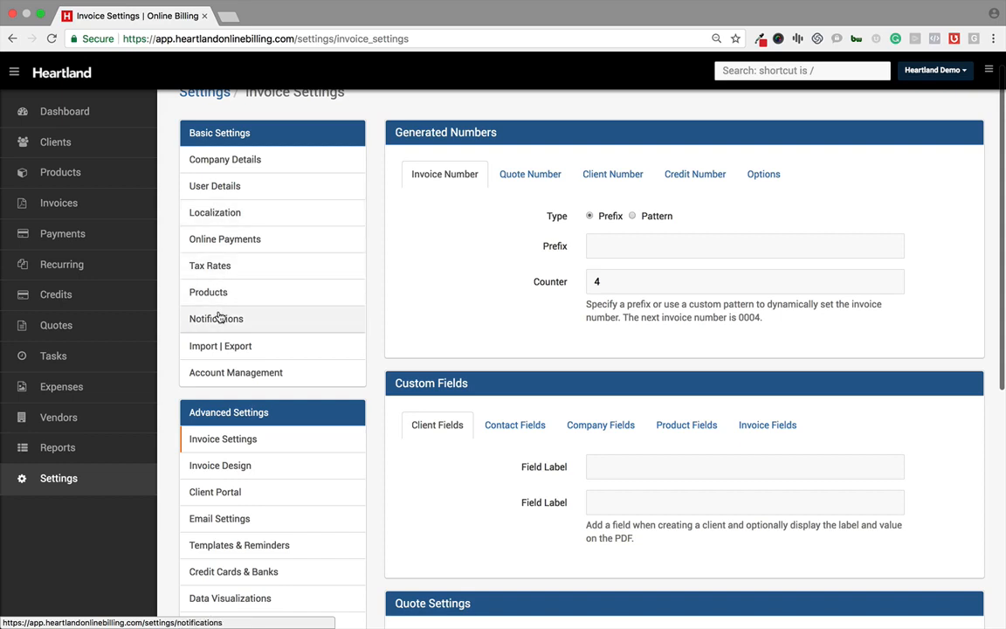
Step: Open the Import | Export settings, browse the import Source options, and scroll down to the Export Data section
{"action": "left_click", "coordinate": [247, 345]}
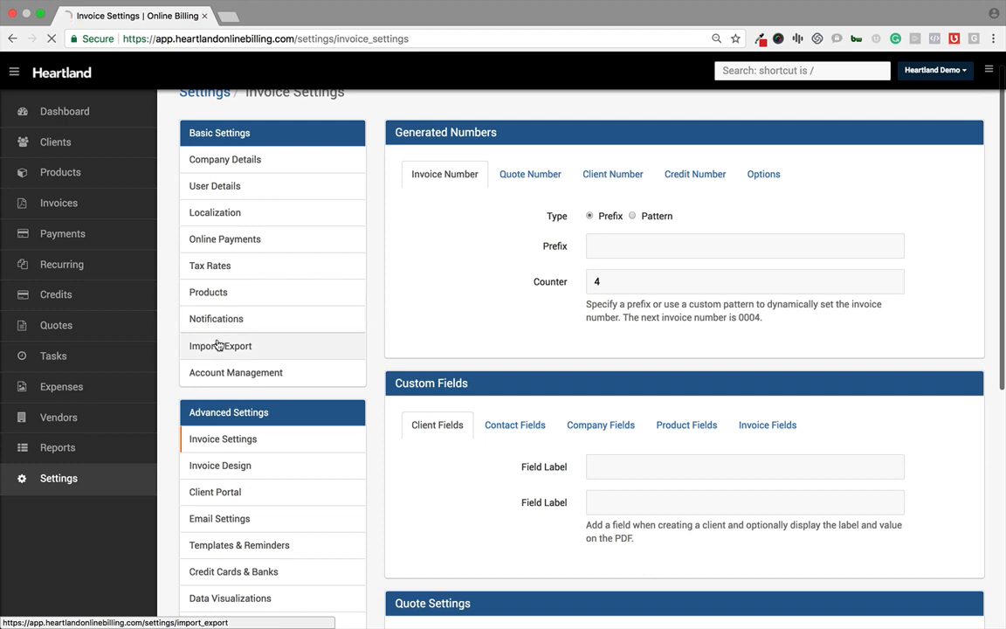
{"action": "scroll", "coordinate": [535, 287], "scroll_direction": "down", "scroll_amount": 1}
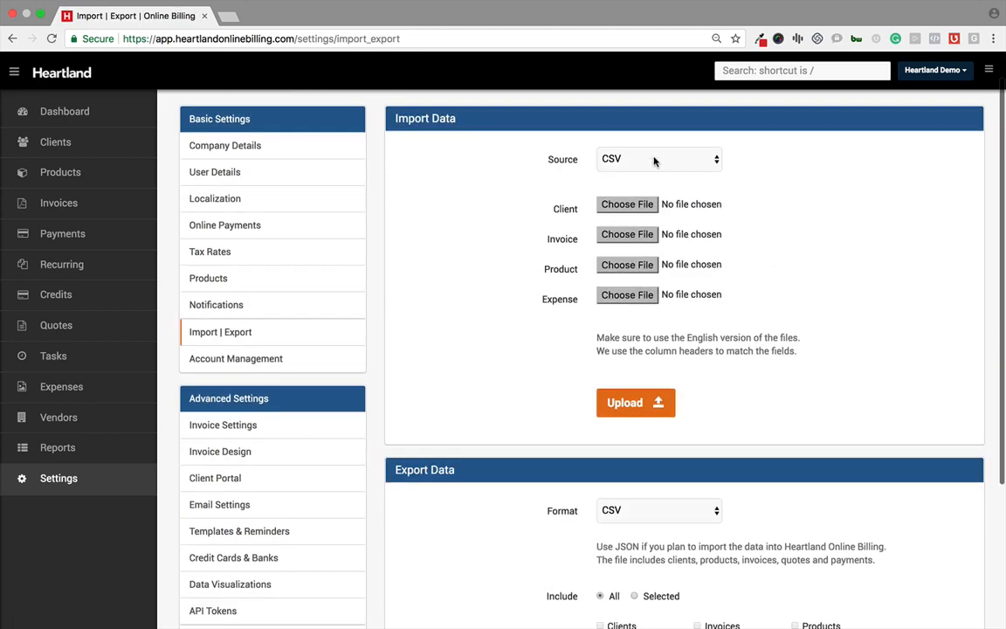
{"action": "left_click", "coordinate": [655, 159]}
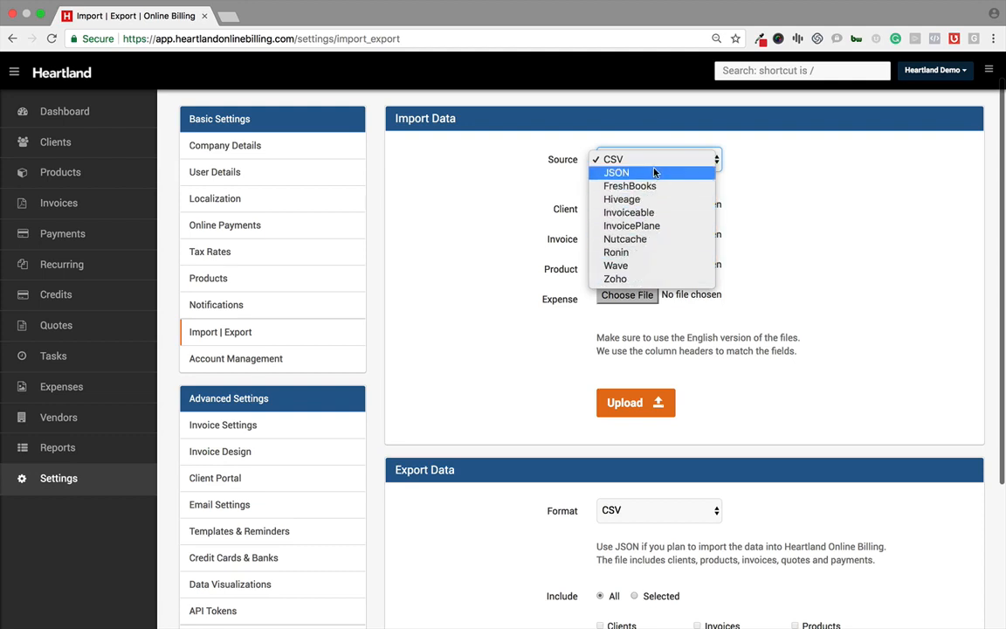
{"action": "left_click", "coordinate": [798, 219]}
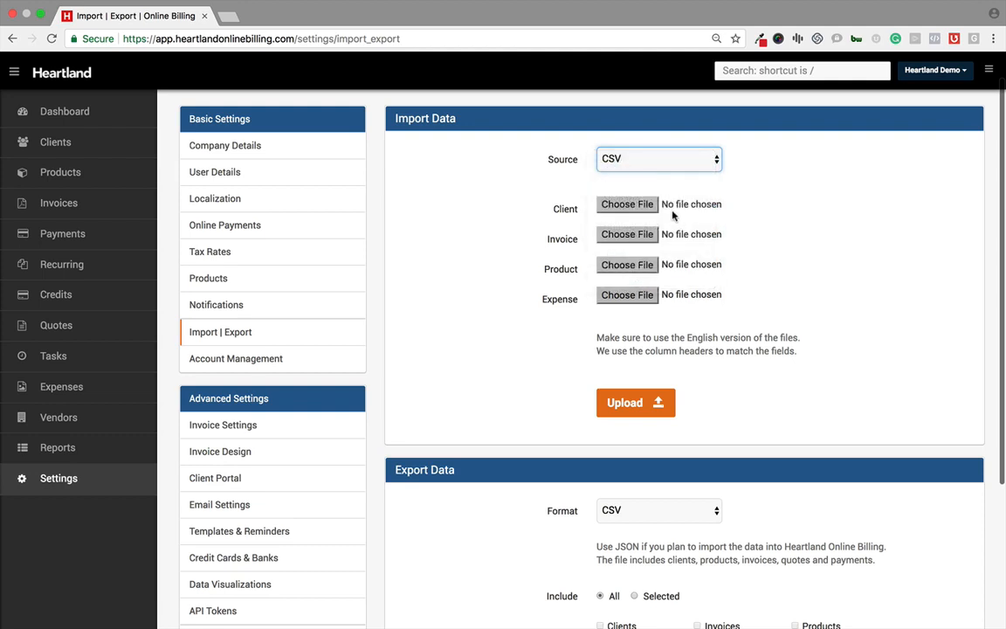
{"action": "scroll", "coordinate": [595, 311], "scroll_direction": "down", "scroll_amount": 5}
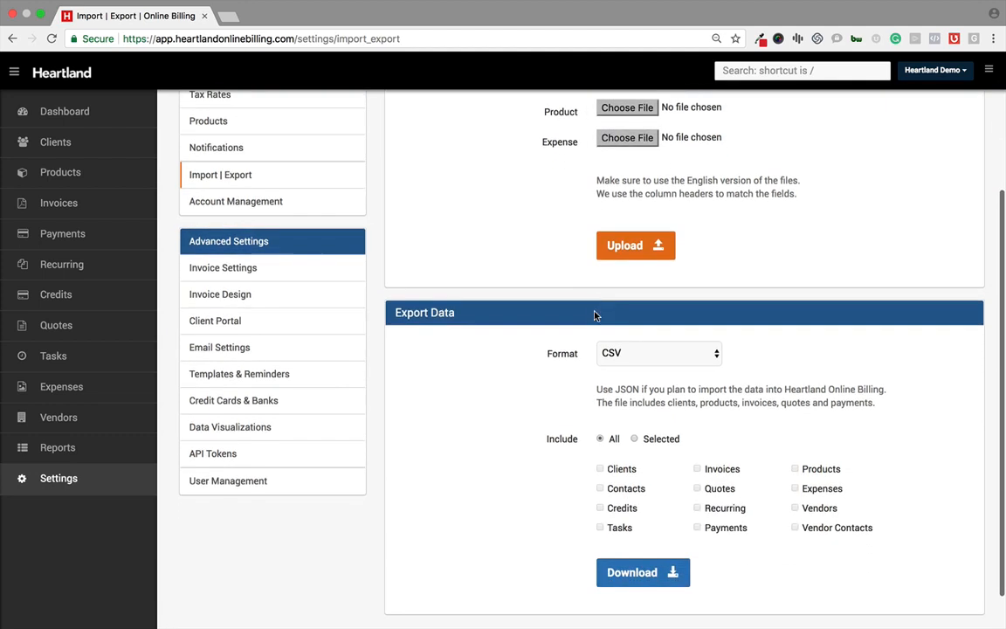